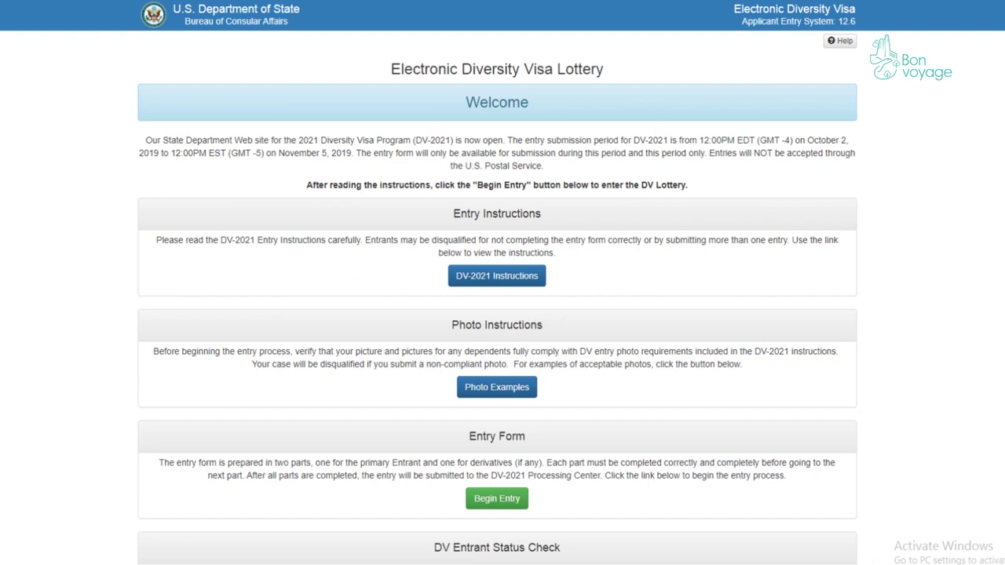
# - Begin a new DV-2021 entry and submit the authentication code shown in the picture
pyautogui.click(494, 507)
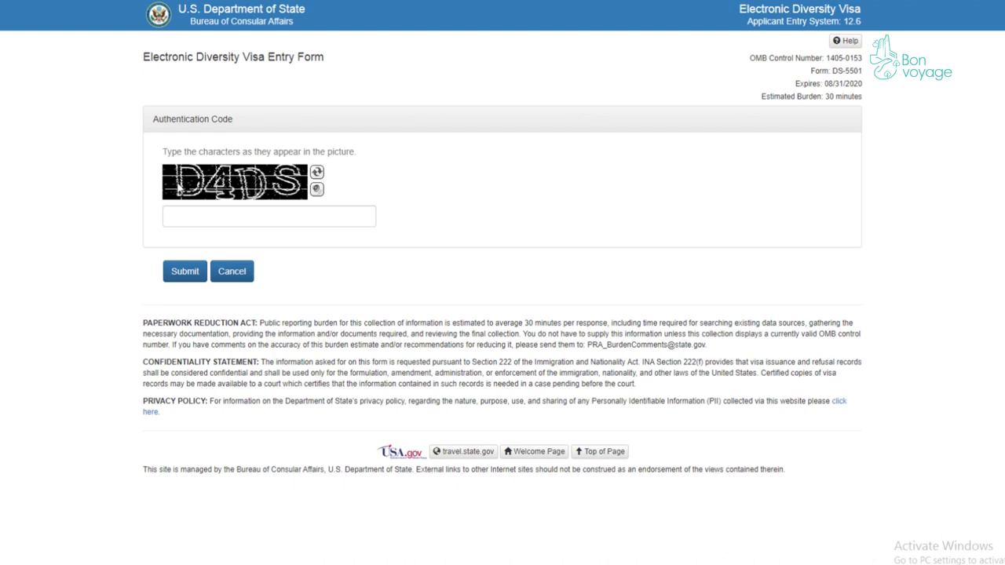
pyautogui.click(280, 219)
pyautogui.write('D4DS')
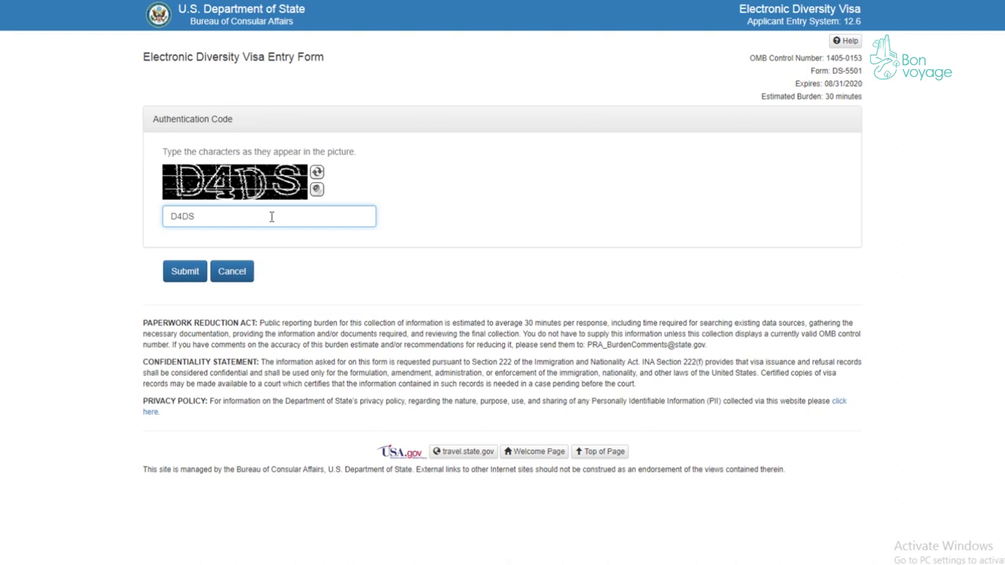
pyautogui.click(185, 279)
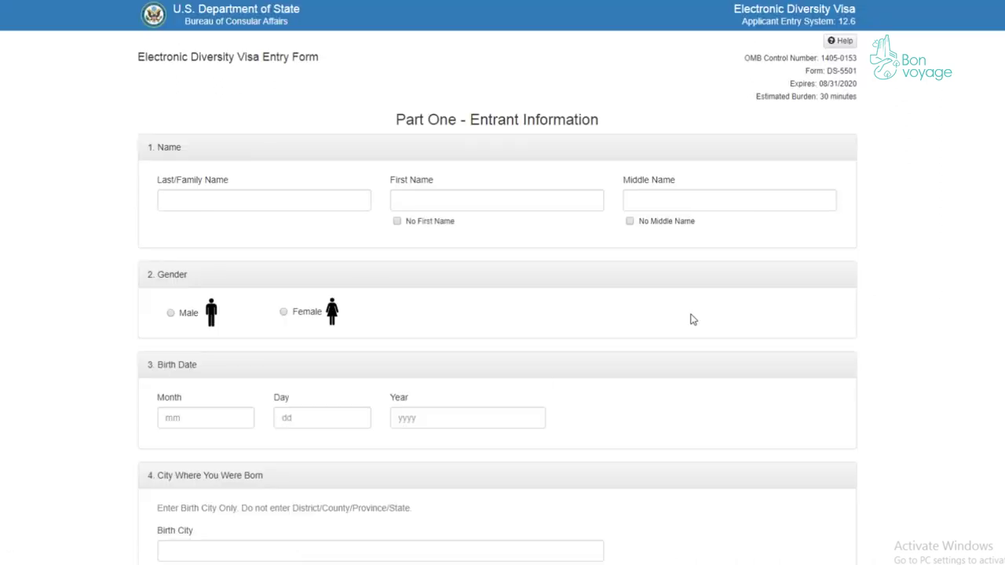
# - Enter the entrant's family and first names and mark No Middle Name
pyautogui.click(249, 199)
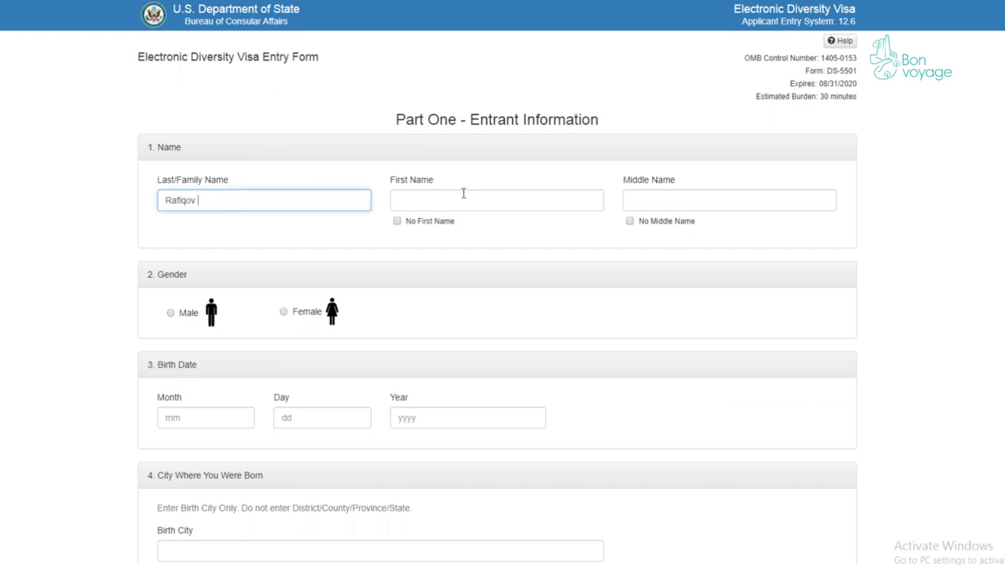
pyautogui.click(461, 194)
pyautogui.click(663, 204)
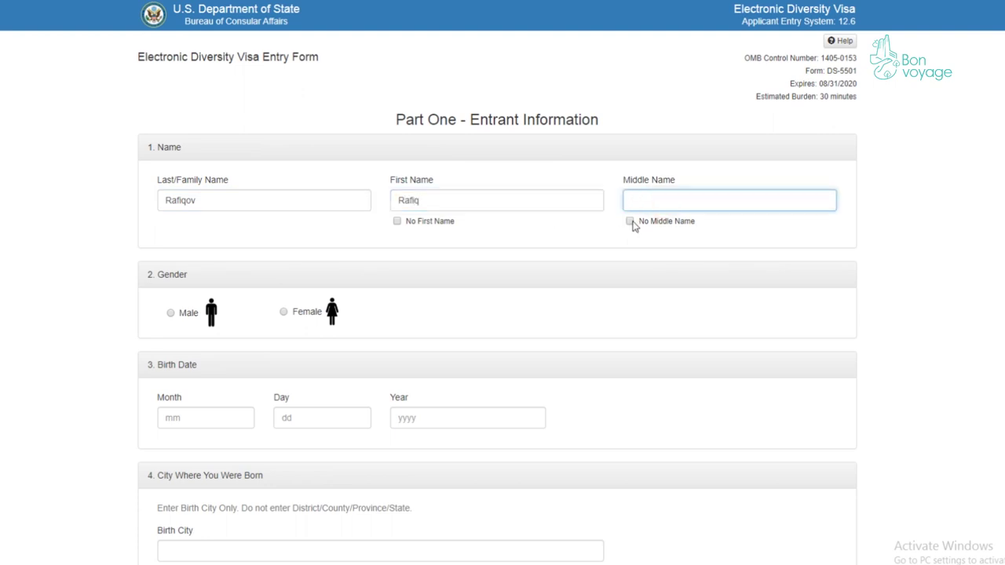
pyautogui.click(631, 221)
pyautogui.scroll(-1, 392, 243)
pyautogui.click(171, 248)
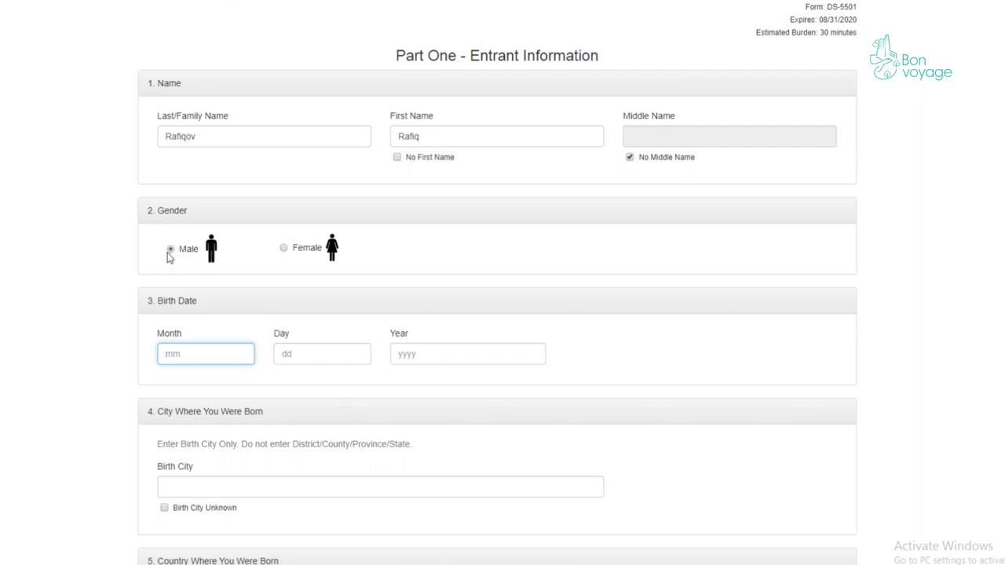
pyautogui.scroll(-2, 196, 266)
pyautogui.write('05')
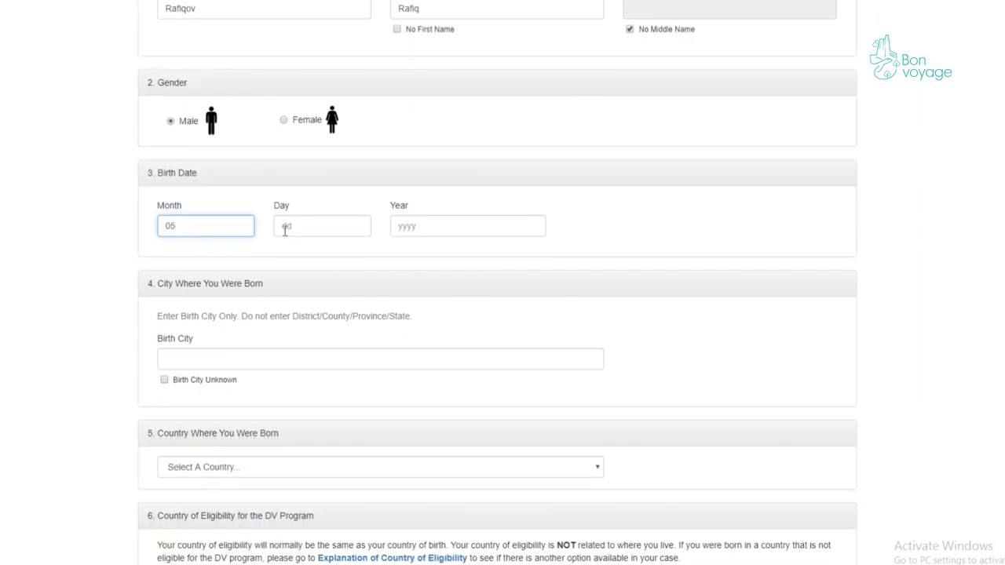
pyautogui.click(311, 226)
pyautogui.write('25')
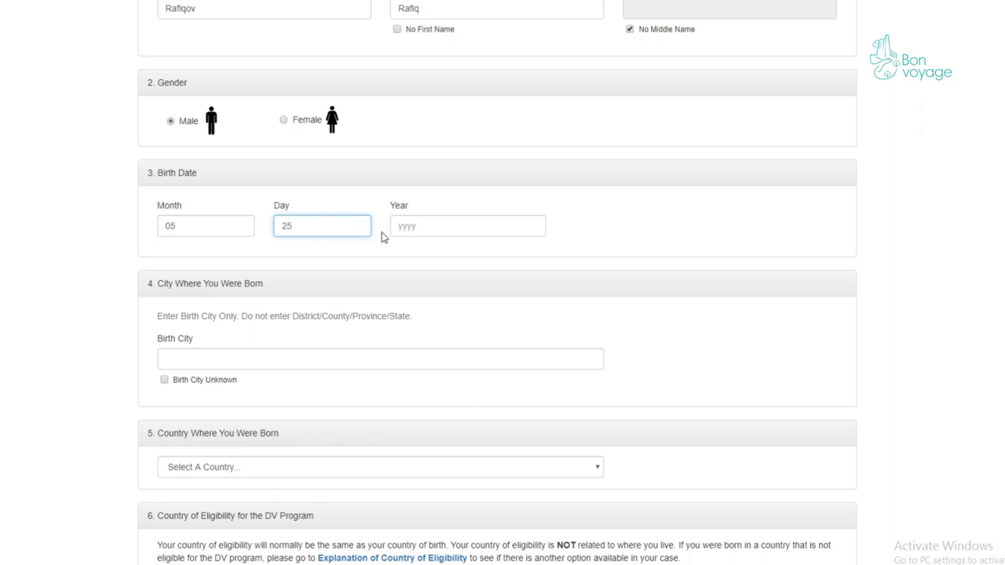
pyautogui.click(457, 230)
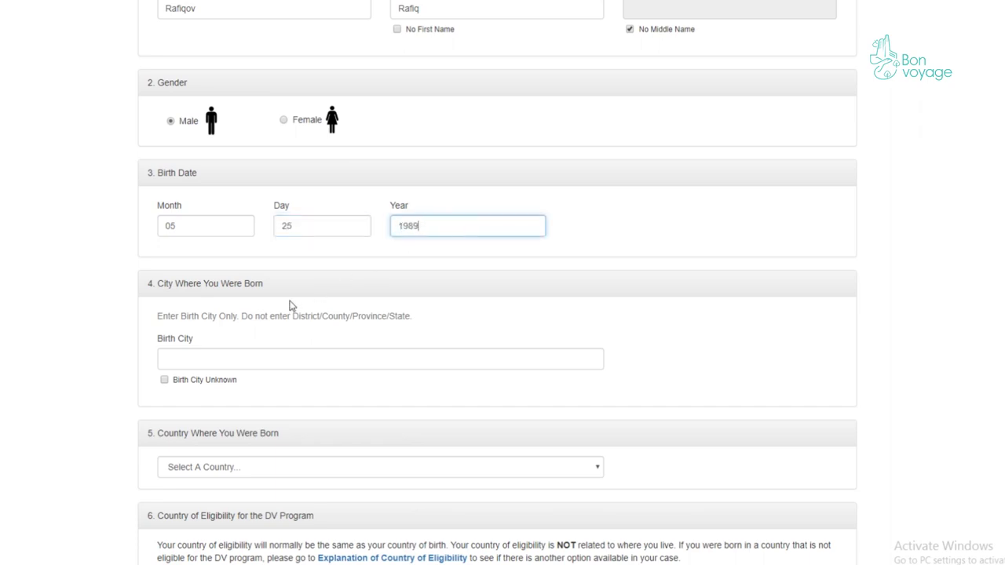
pyautogui.scroll(-1, 314, 311)
pyautogui.scroll(-2, 314, 314)
pyautogui.click(69, 167)
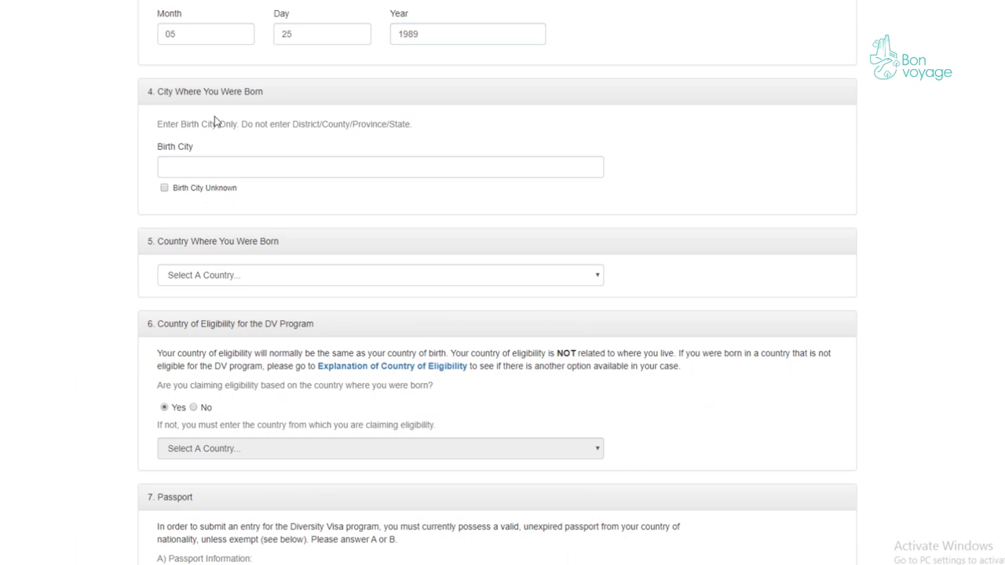
# - Enter Baku as the birth city, retyping it once
pyautogui.click(17, 184)
pyautogui.click(188, 162)
pyautogui.write('B')
pyautogui.write('aku')
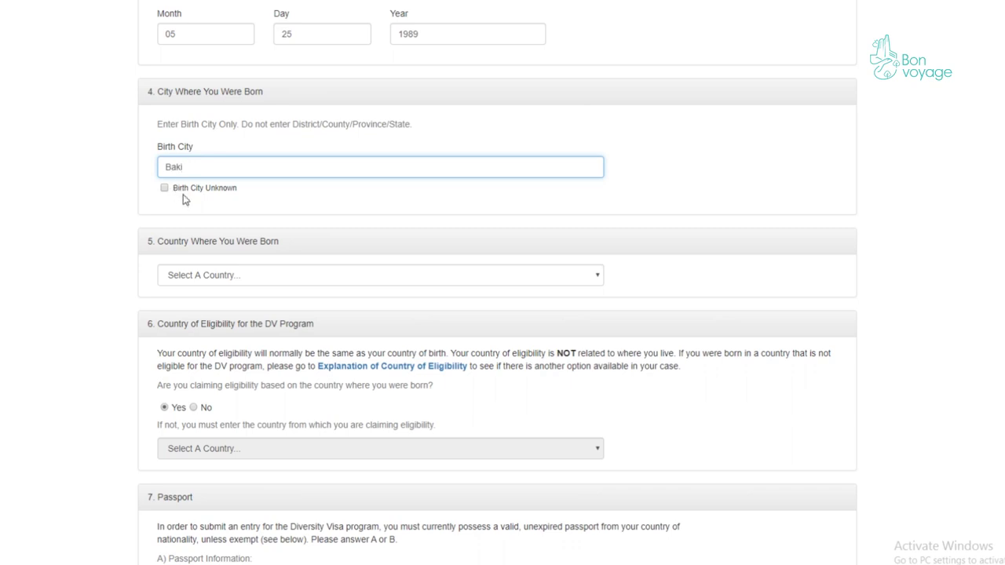
pyautogui.scroll(-1, 207, 103)
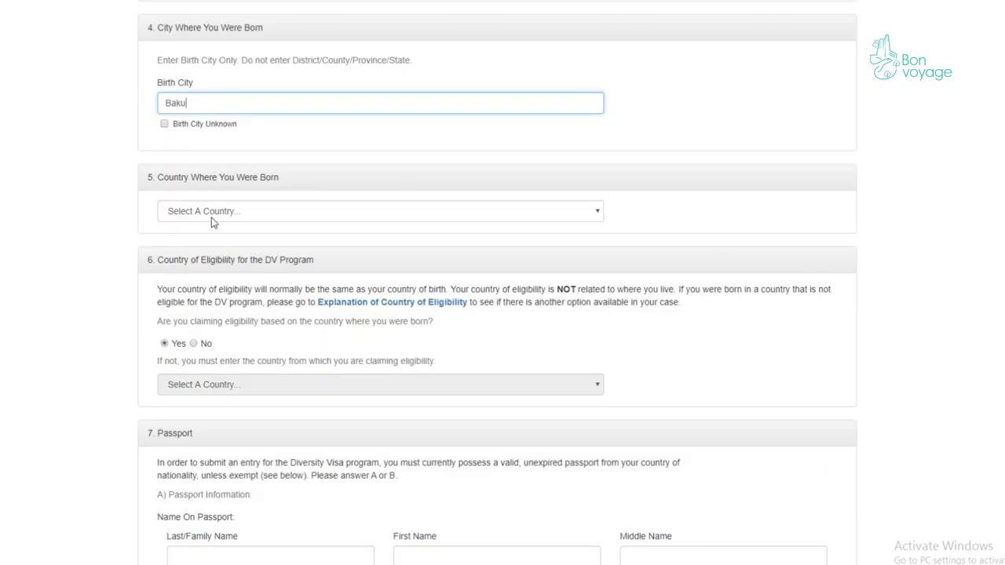
pyautogui.scroll(1, 211, 180)
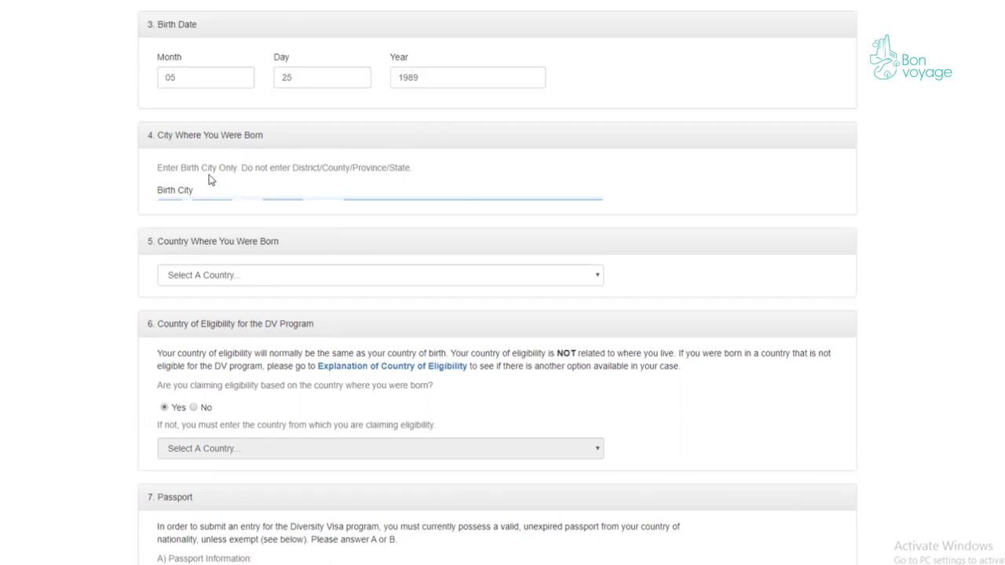
pyautogui.doubleClick(220, 229)
pyautogui.press('BackSpace')
pyautogui.write('Baku')
# - Choose Azerbaijan as the country of birth
pyautogui.scroll(-2, 305, 227)
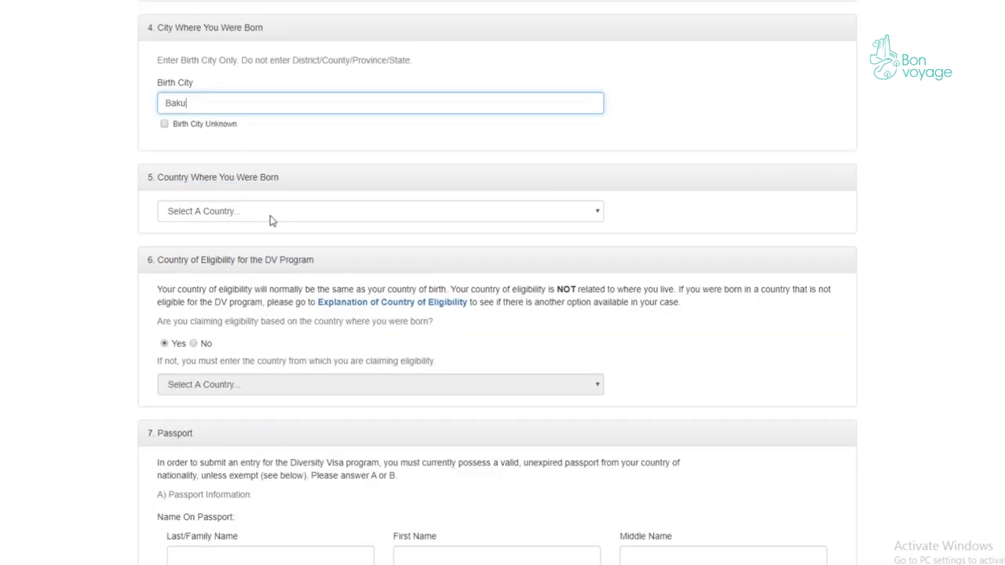
pyautogui.click(268, 214)
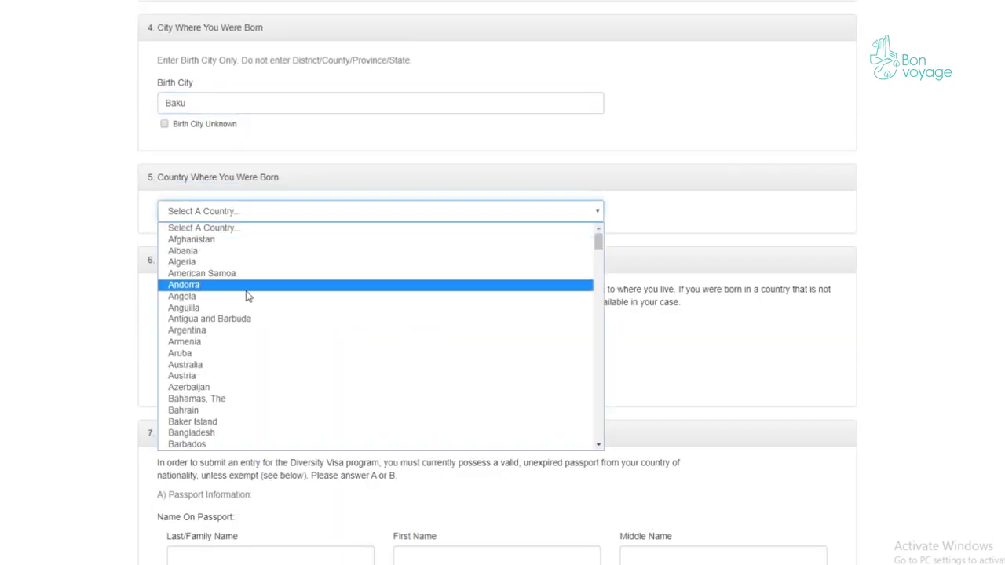
pyautogui.click(248, 387)
pyautogui.scroll(-2, 102, 322)
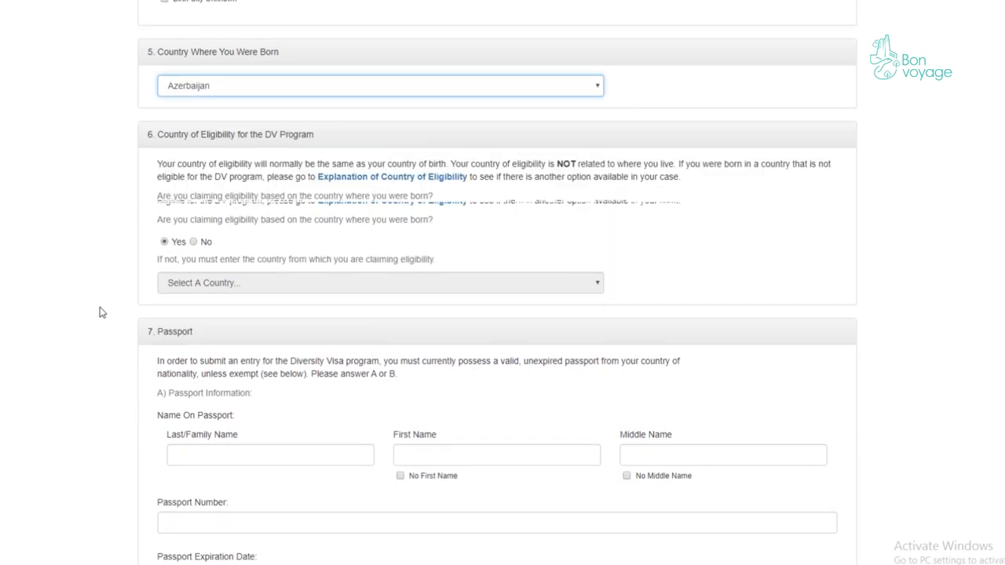
pyautogui.scroll(1, 118, 290)
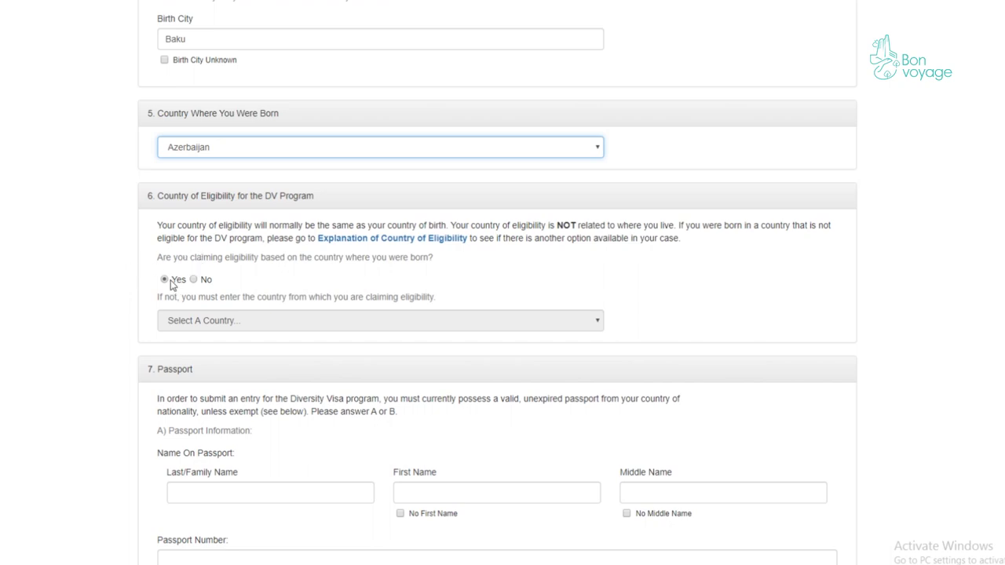
pyautogui.scroll(-2, 169, 281)
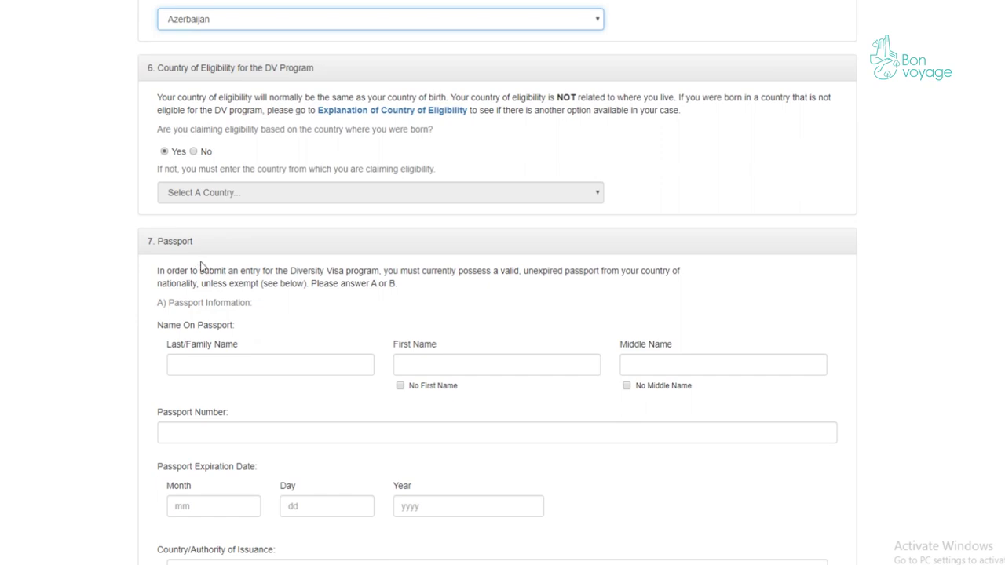
pyautogui.scroll(-3, 201, 267)
# - Enter the family and first names as on the passport and mark No Middle Name
pyautogui.click(251, 169)
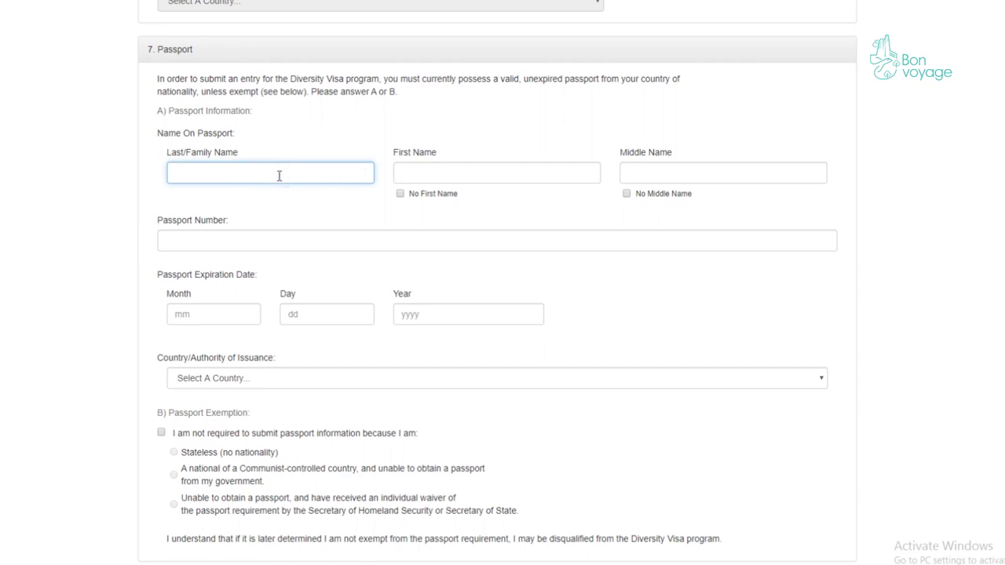
pyautogui.write('Rafiq')
pyautogui.click(452, 175)
pyautogui.write('Rafig')
pyautogui.click(627, 195)
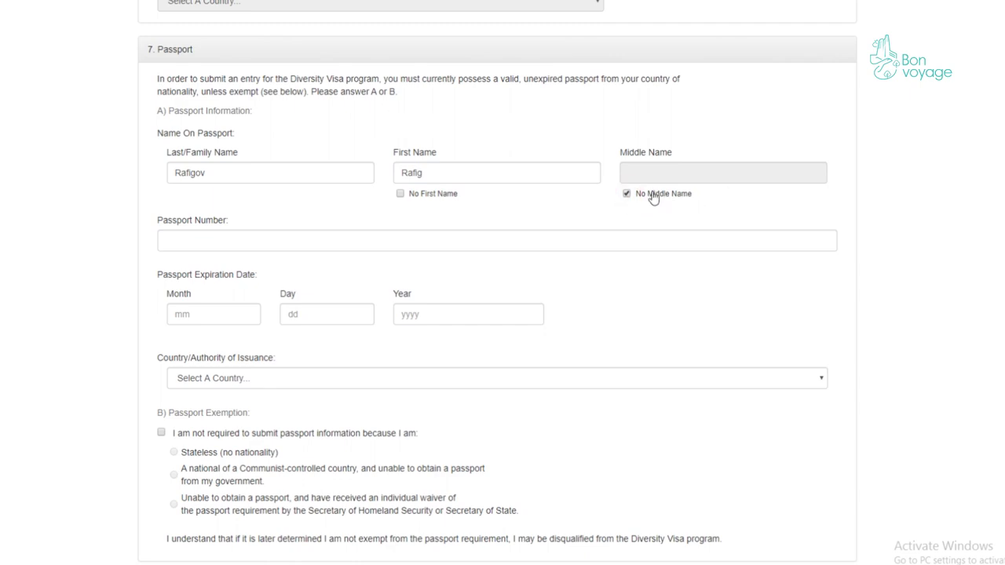
# - Enter the passport number and expiration date 02/25/2029
pyautogui.scroll(-1, 687, 205)
pyautogui.click(259, 174)
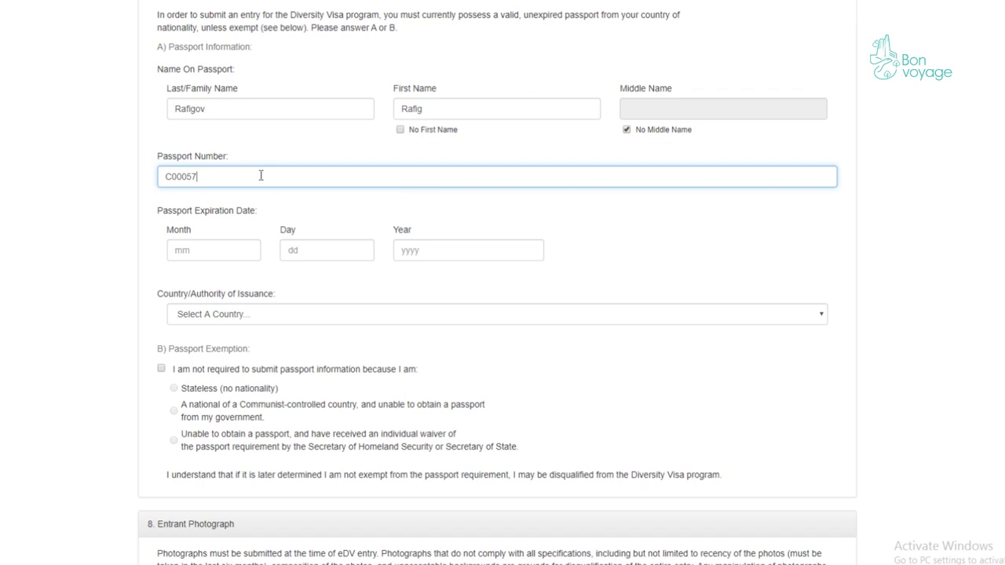
pyautogui.click(228, 249)
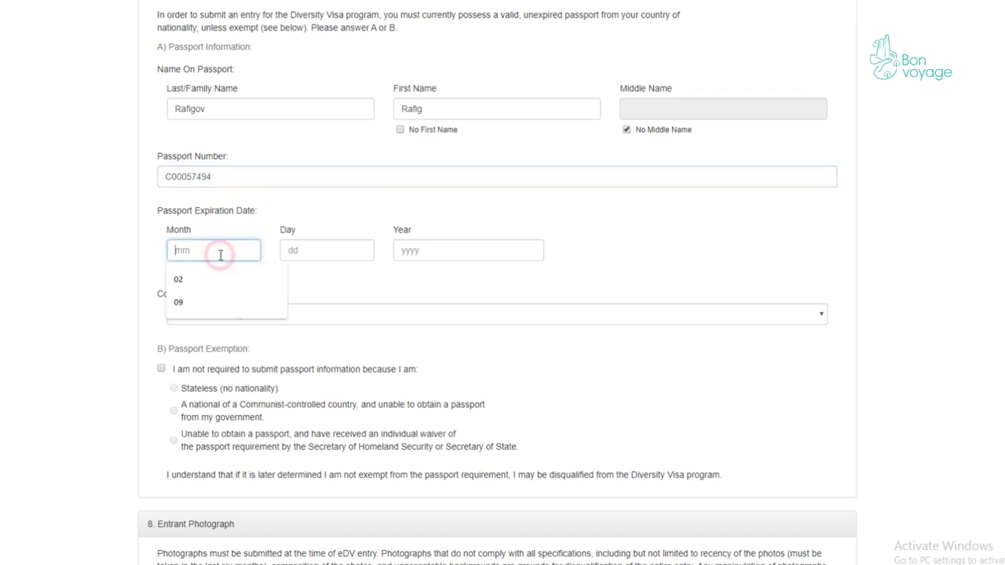
pyautogui.write('02')
pyautogui.click(311, 258)
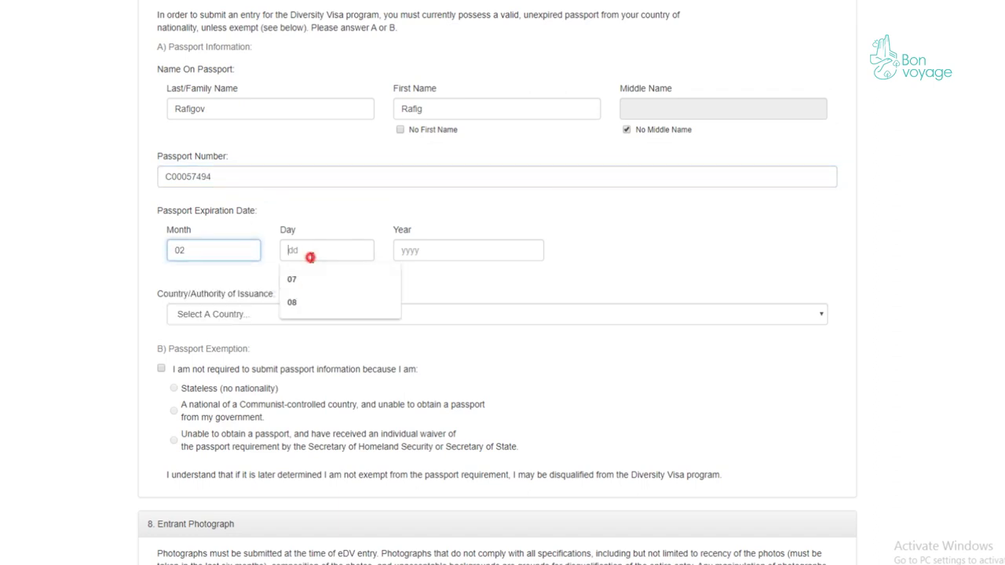
pyautogui.write('25')
pyautogui.click(438, 254)
pyautogui.write('2029')
# - Choose Azerbaijan as the passport's country of issuance
pyautogui.scroll(-2, 411, 278)
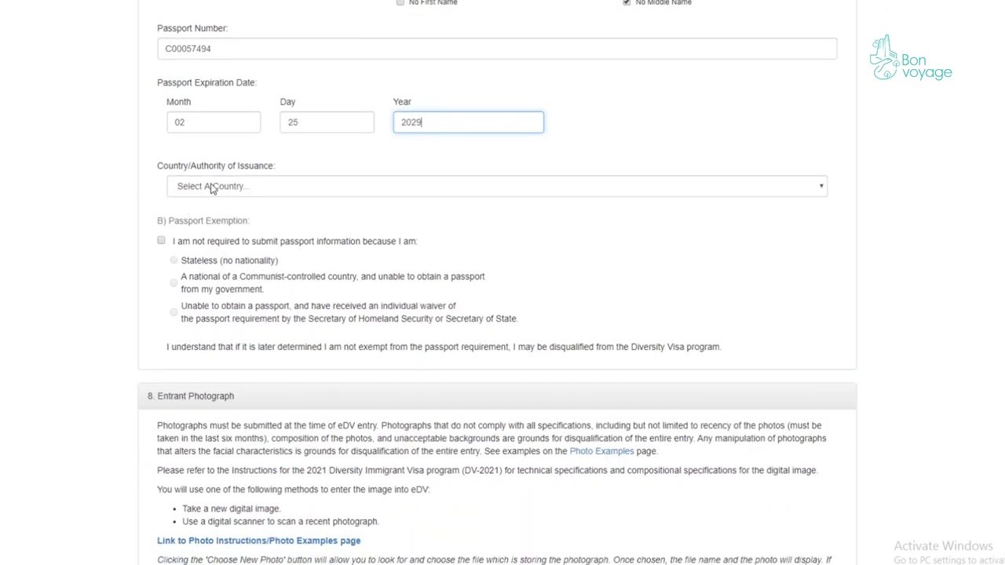
pyautogui.click(256, 189)
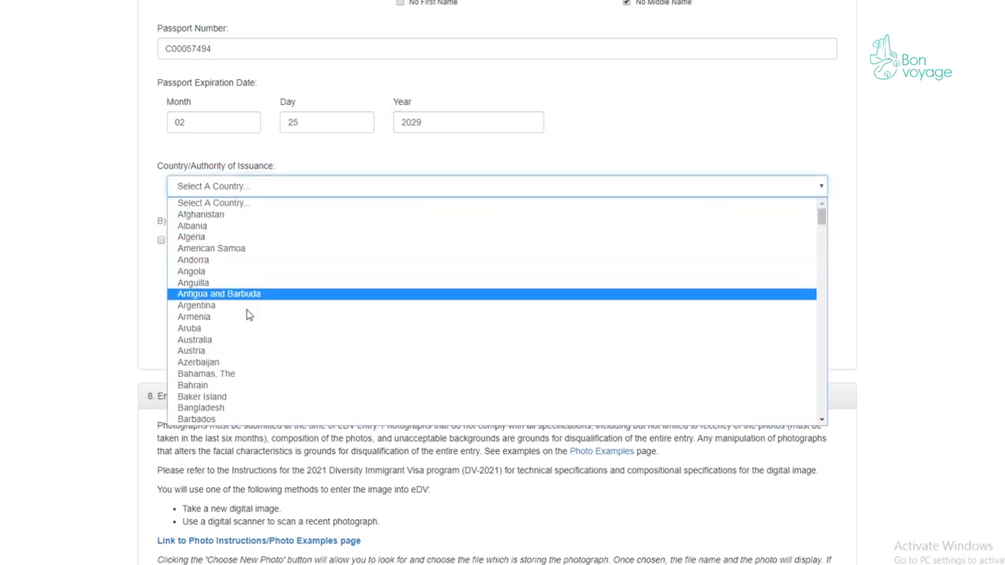
pyautogui.click(240, 362)
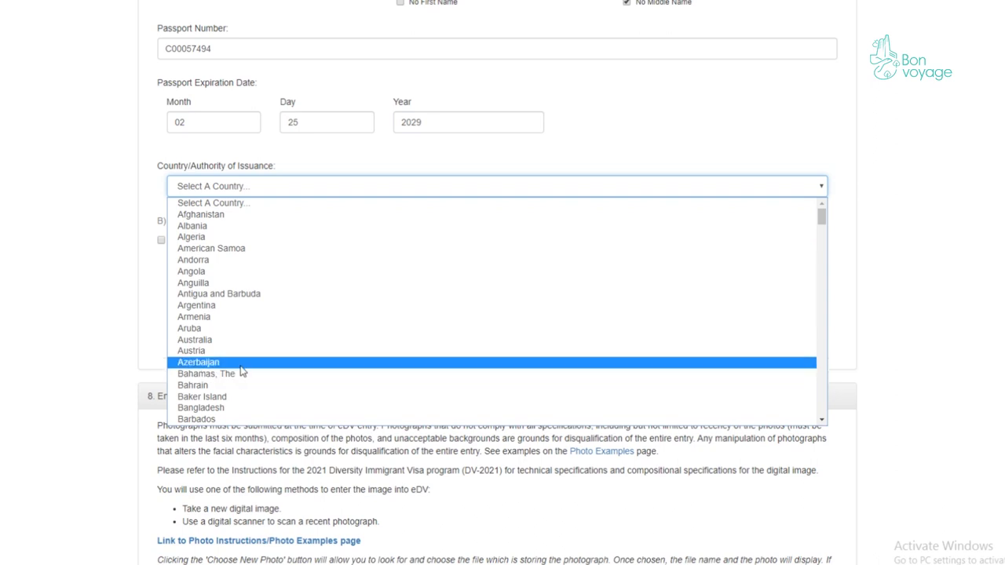
pyautogui.scroll(-3, 302, 318)
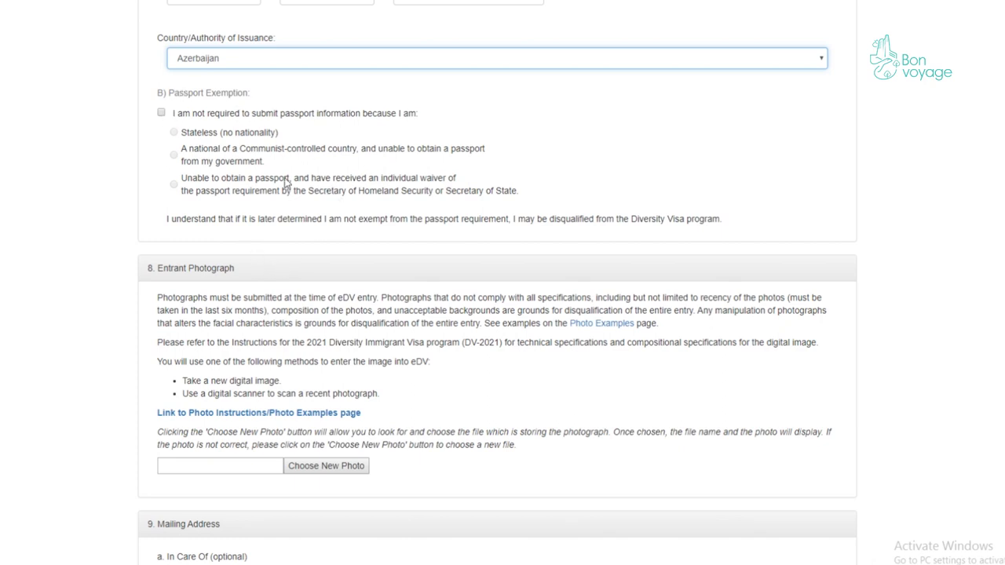
pyautogui.scroll(-2, 448, 217)
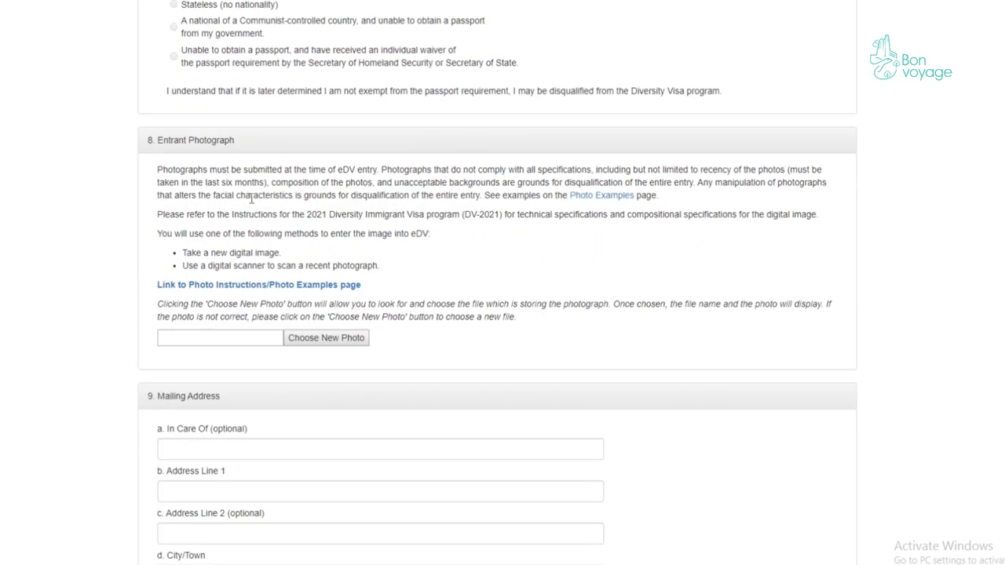
pyautogui.scroll(-1, 322, 224)
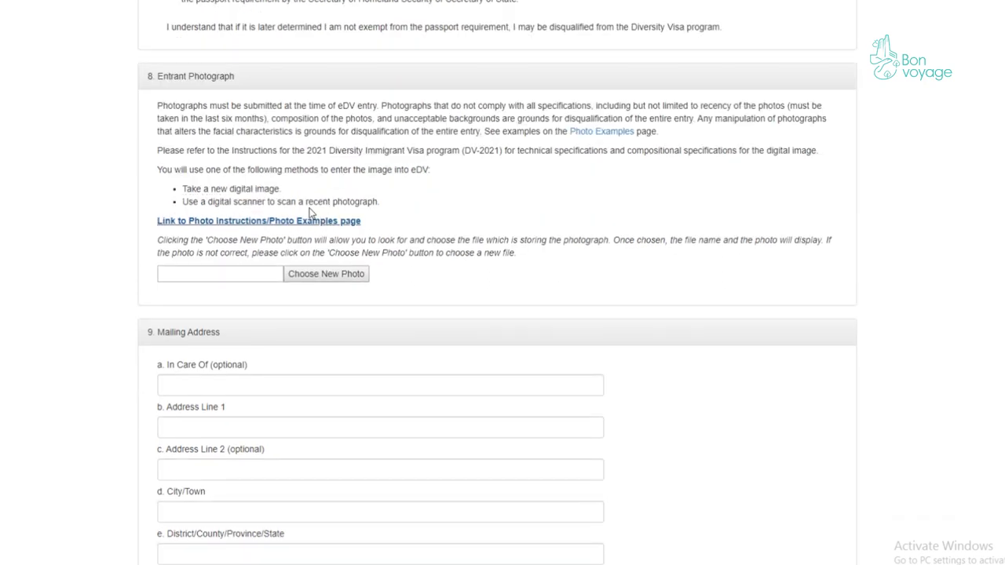
# - Upload the cropped portrait JPG file as the entrant photograph
pyautogui.click(330, 284)
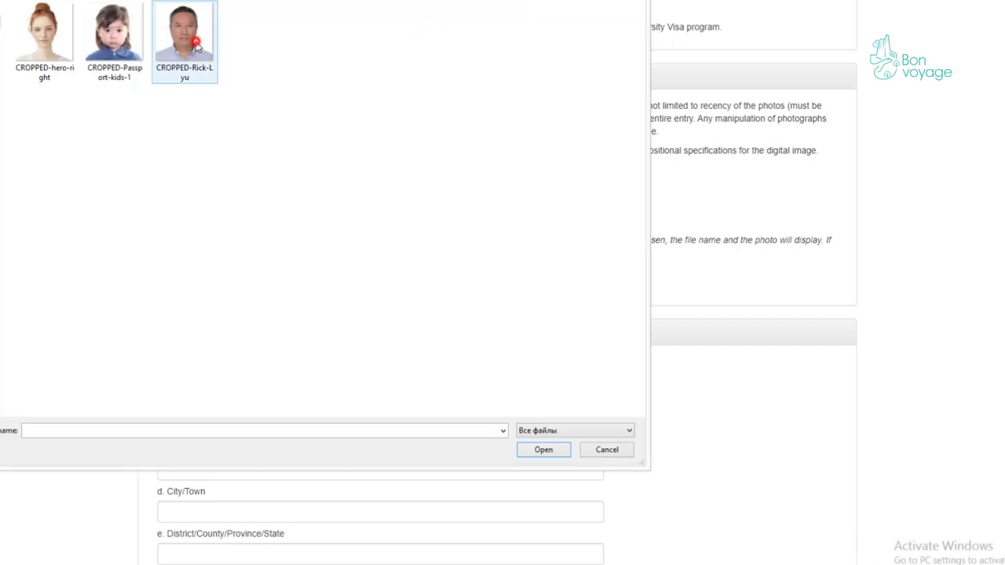
pyautogui.click(185, 35)
pyautogui.click(543, 450)
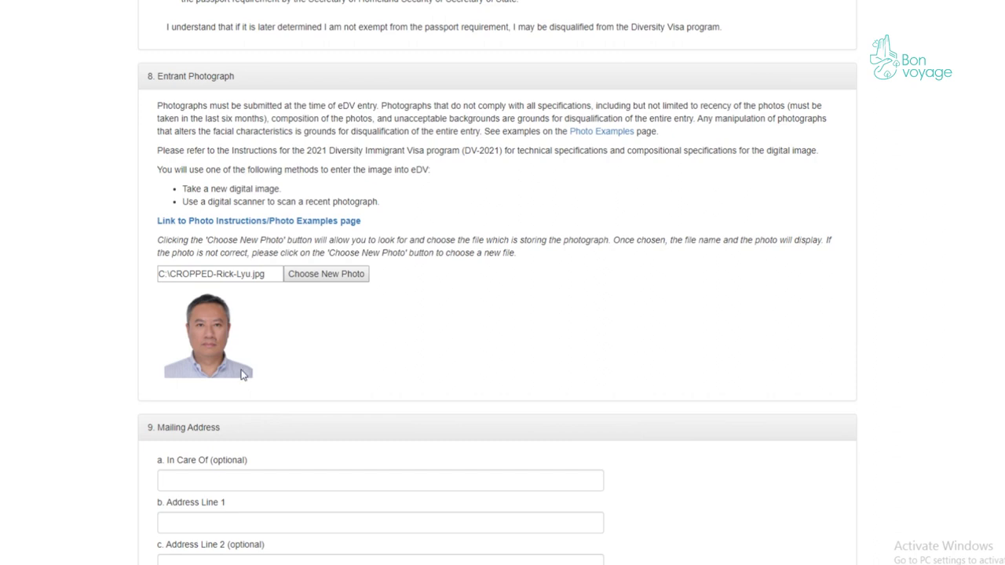
pyautogui.scroll(-2, 245, 374)
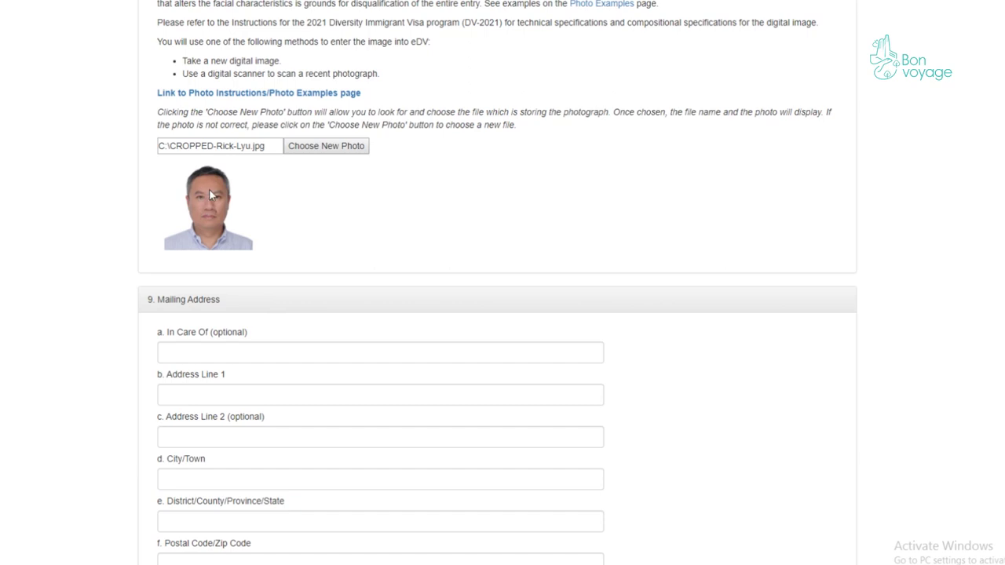
pyautogui.scroll(-1, 240, 222)
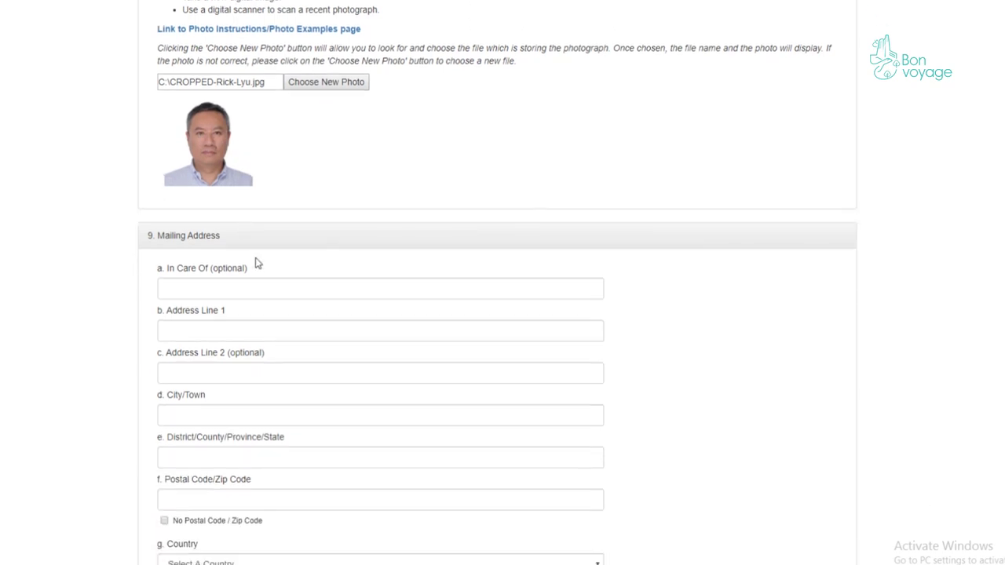
# - Enter the in-care-of name, first address line, and city Baku
pyautogui.click(256, 288)
pyautogui.scroll(-1, 256, 288)
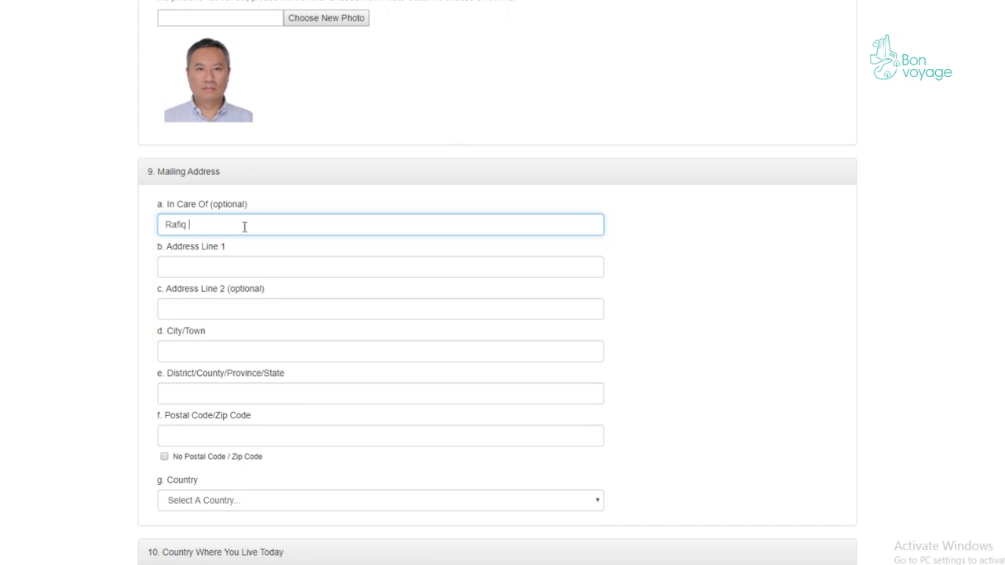
pyautogui.click(225, 267)
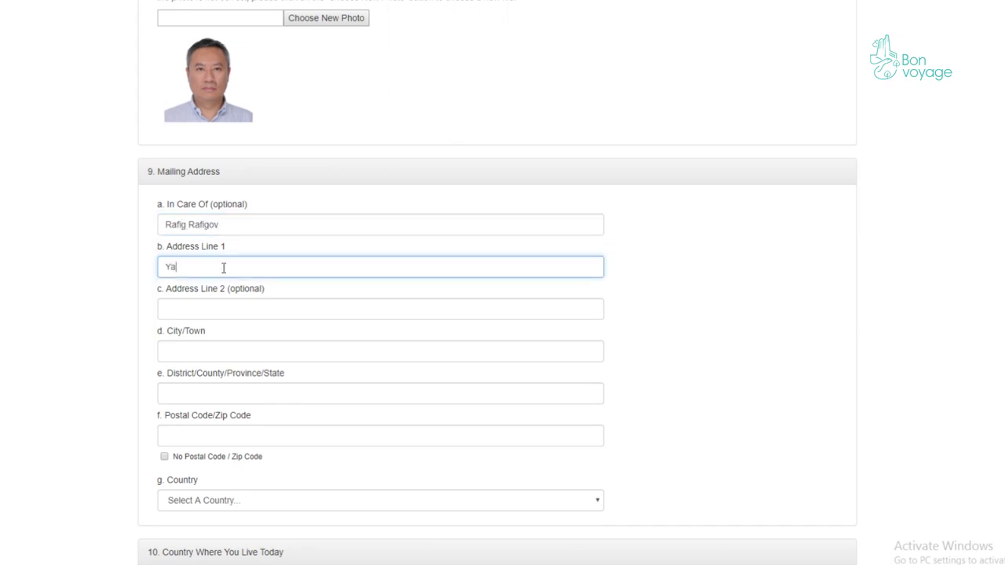
pyautogui.click(226, 354)
pyautogui.write('Baku')
# - Fill in the district and postal code of the mailing address
pyautogui.scroll(-2, 246, 348)
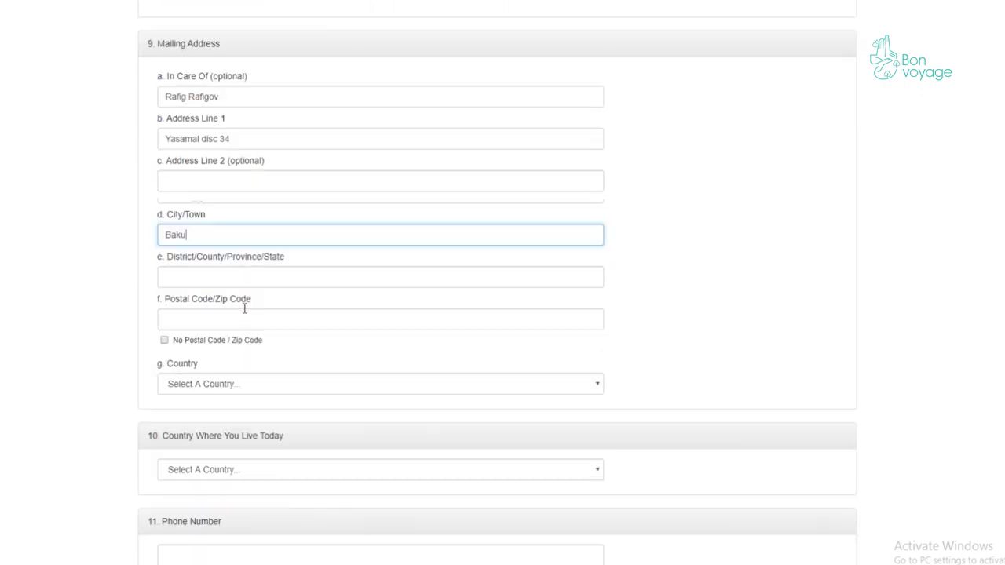
pyautogui.click(215, 267)
pyautogui.write('Baku')
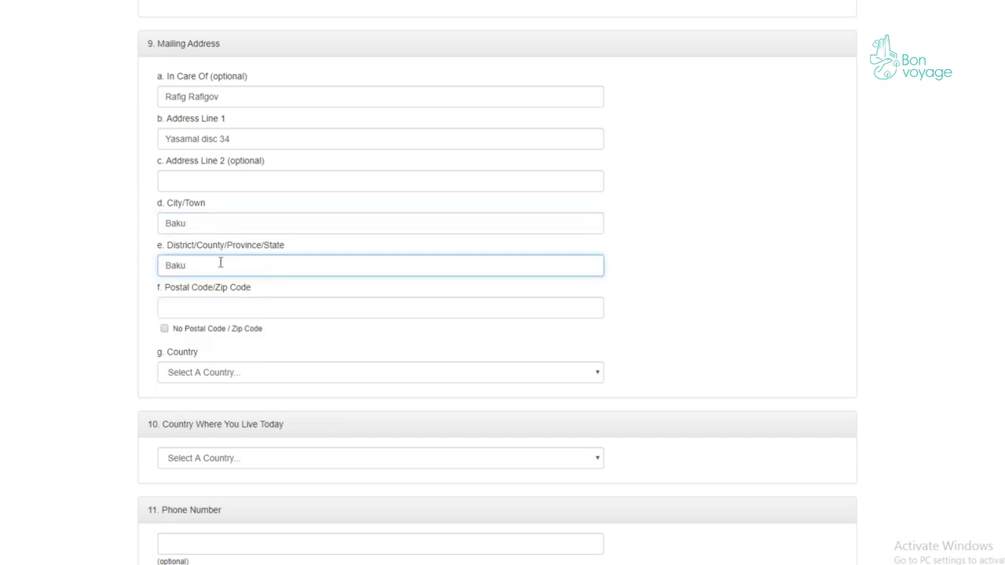
pyautogui.click(222, 307)
pyautogui.write('1100')
pyautogui.click(66, 295)
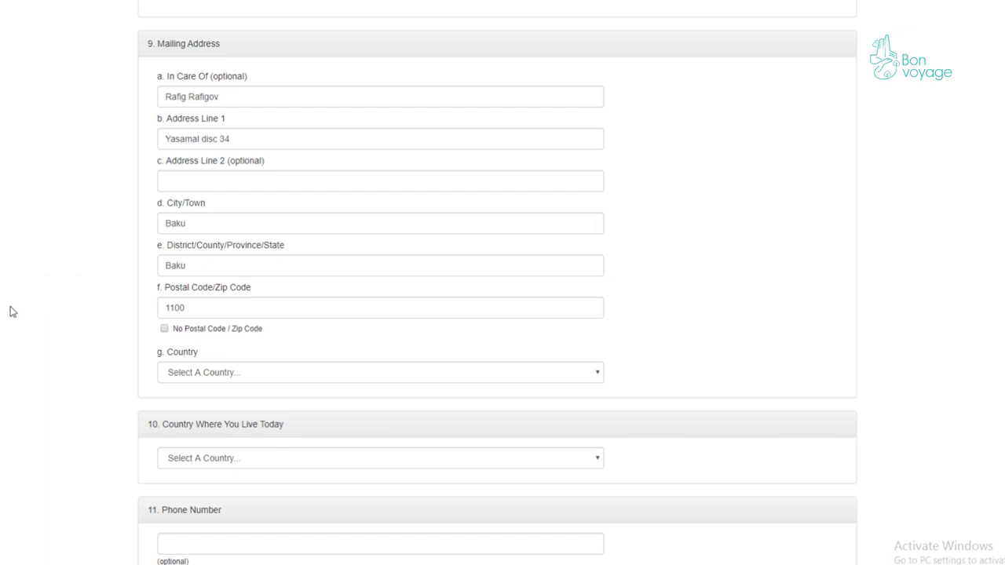
# - Set both the mailing country and the country of current residence to Azerbaijan
pyautogui.scroll(-2, 20, 305)
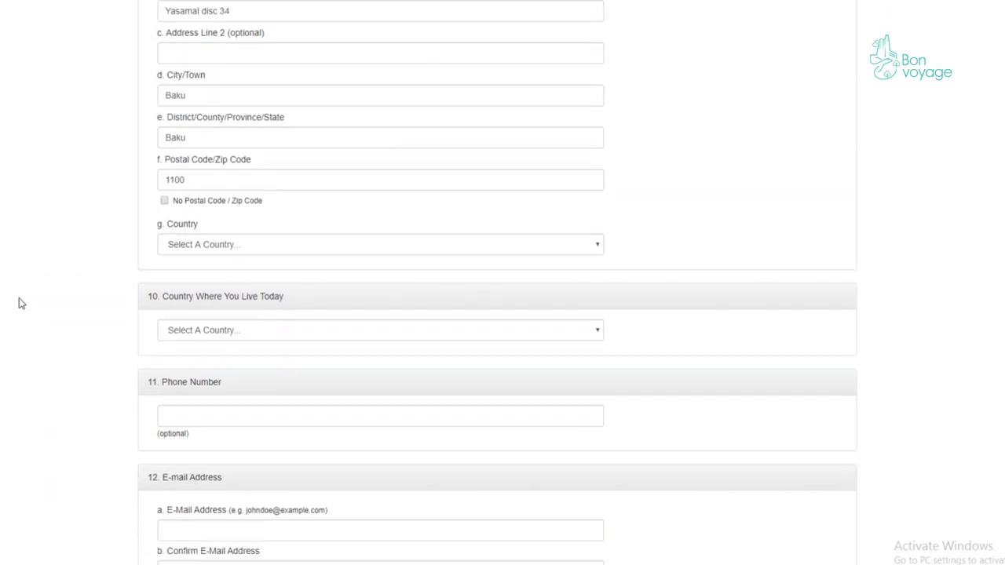
pyautogui.click(222, 244)
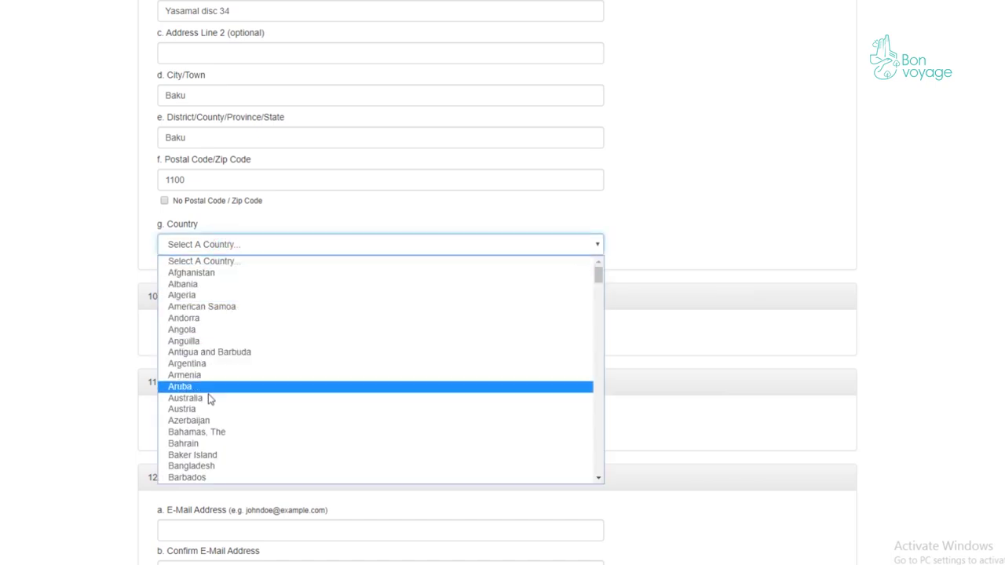
pyautogui.click(214, 420)
pyautogui.scroll(-3, 67, 311)
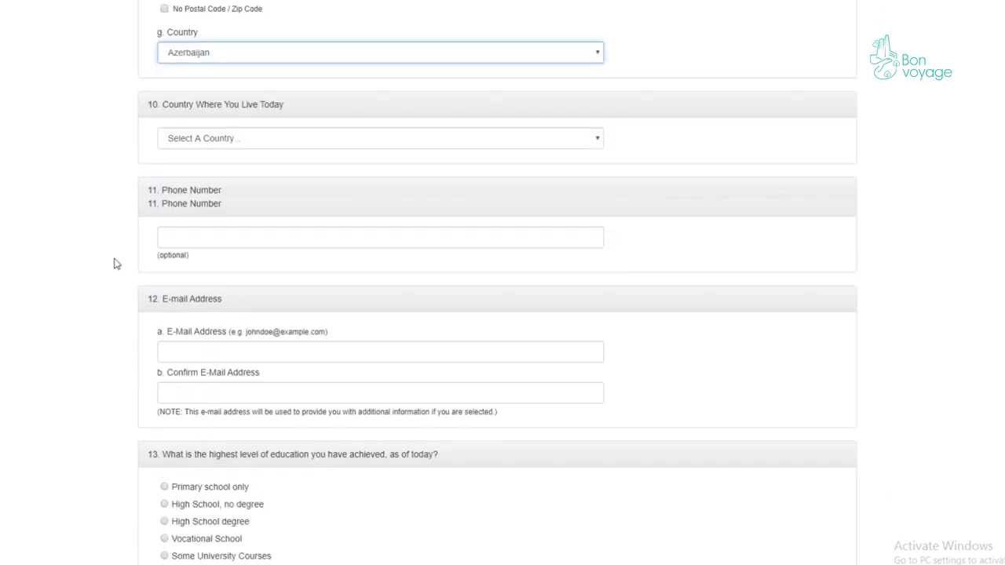
pyautogui.click(208, 143)
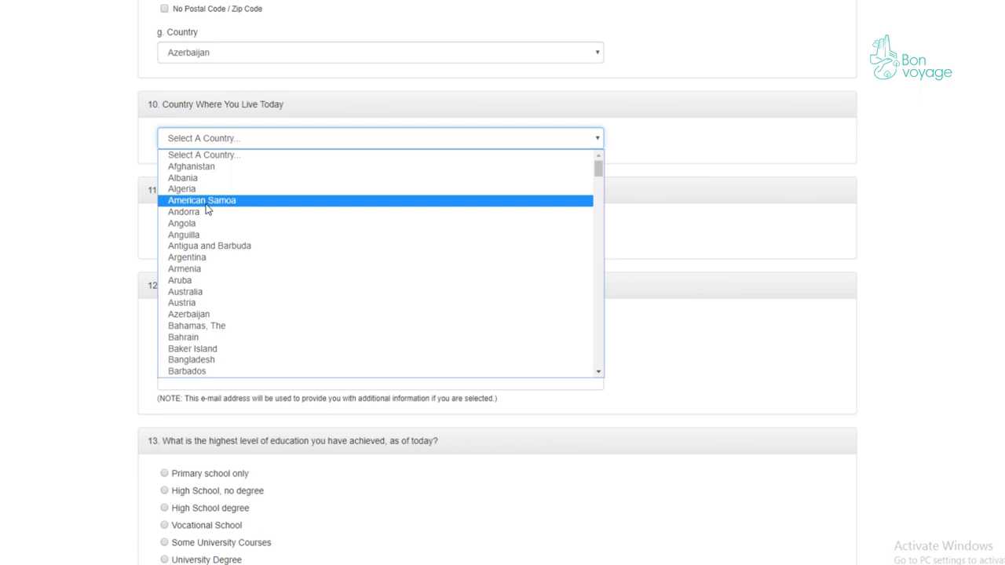
pyautogui.click(220, 318)
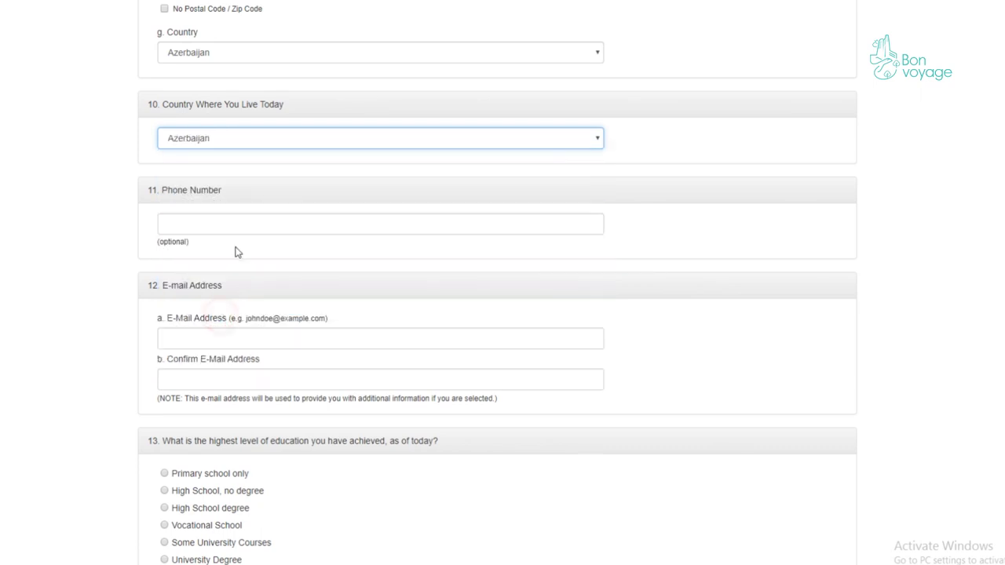
# - Enter the entrant's phone number and begin the e-mail address and its confirmation
pyautogui.click(221, 228)
pyautogui.scroll(-2, 221, 227)
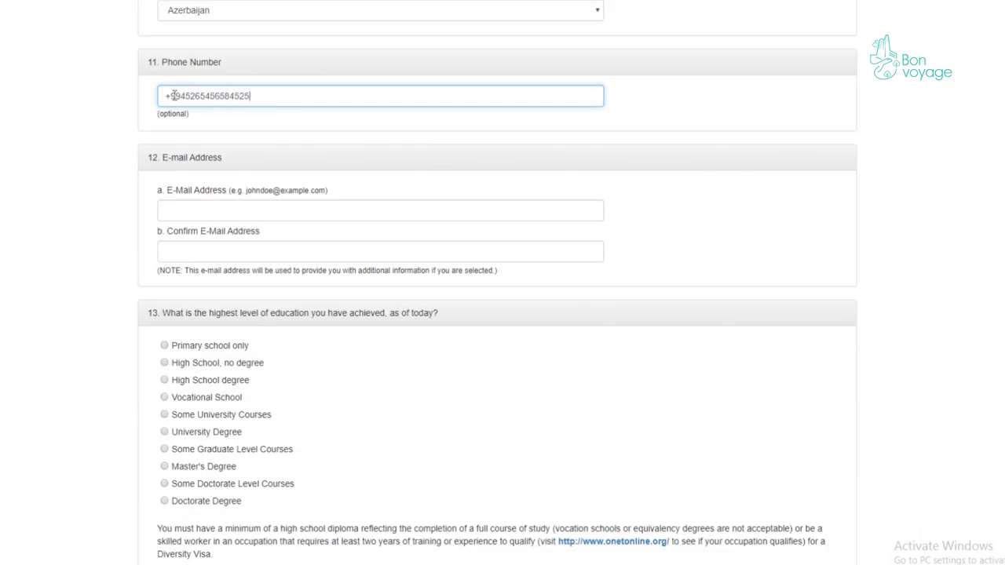
pyautogui.scroll(-1, 236, 137)
pyautogui.click(202, 142)
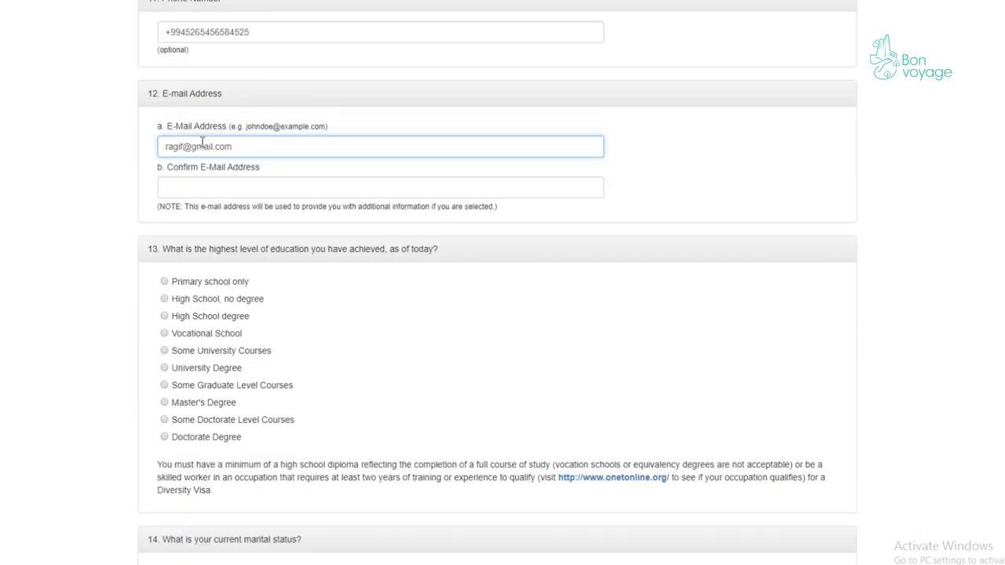
pyautogui.click(209, 186)
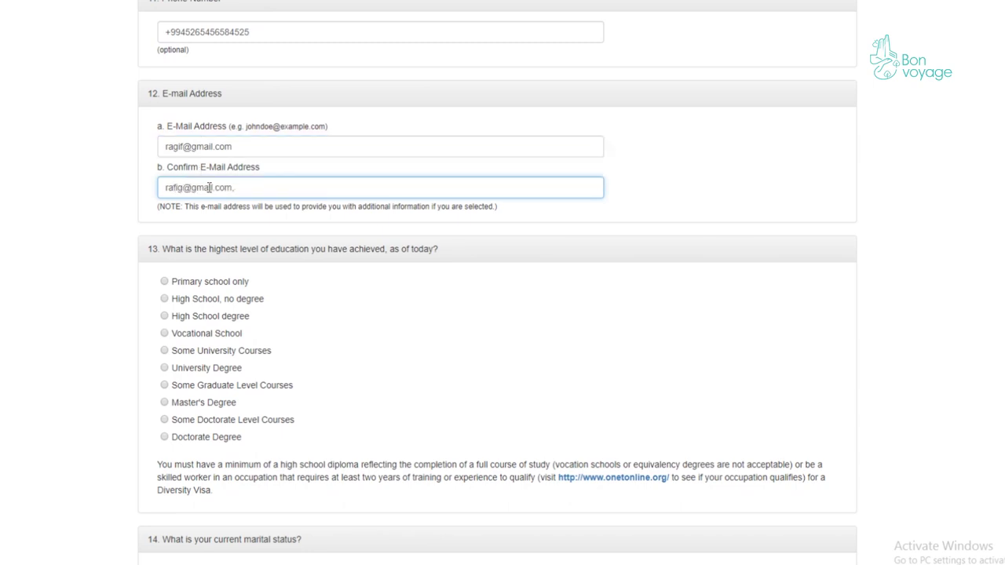
# - Try the lower education options, from Primary school through Some University Courses
pyautogui.scroll(-2, 258, 206)
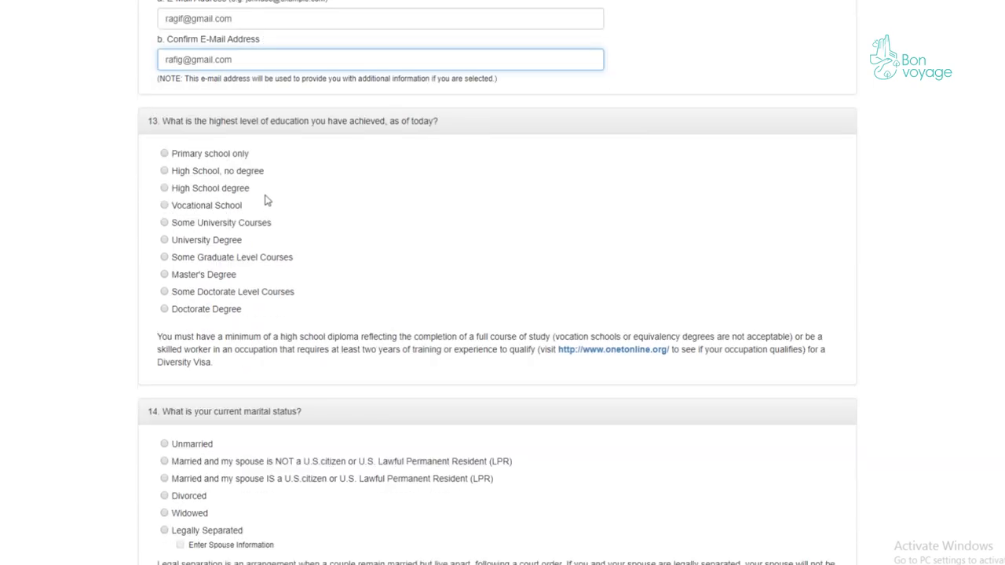
pyautogui.click(190, 154)
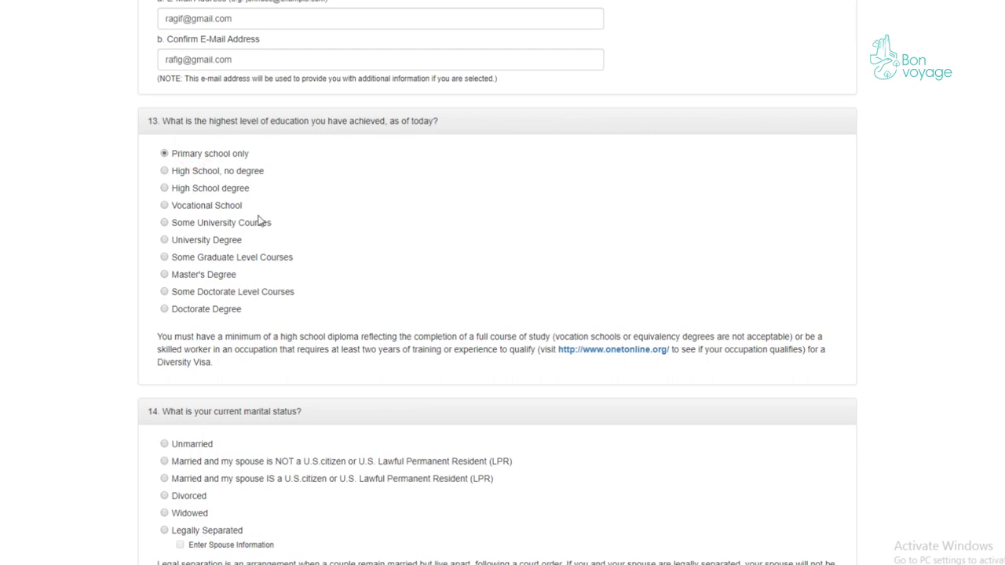
pyautogui.click(196, 173)
pyautogui.moveTo(201, 171); pyautogui.dragTo(247, 173)
pyautogui.click(200, 189)
pyautogui.click(176, 206)
pyautogui.click(190, 225)
pyautogui.moveTo(183, 226); pyautogui.dragTo(282, 227)
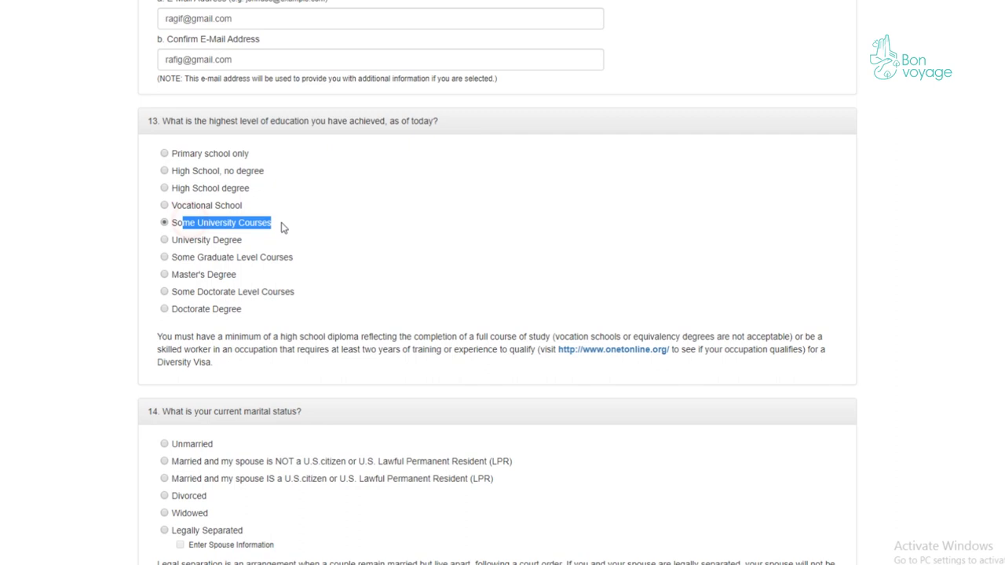
pyautogui.click(285, 227)
# - Review the options up to Doctorate Degree and settle on University Degree
pyautogui.click(164, 239)
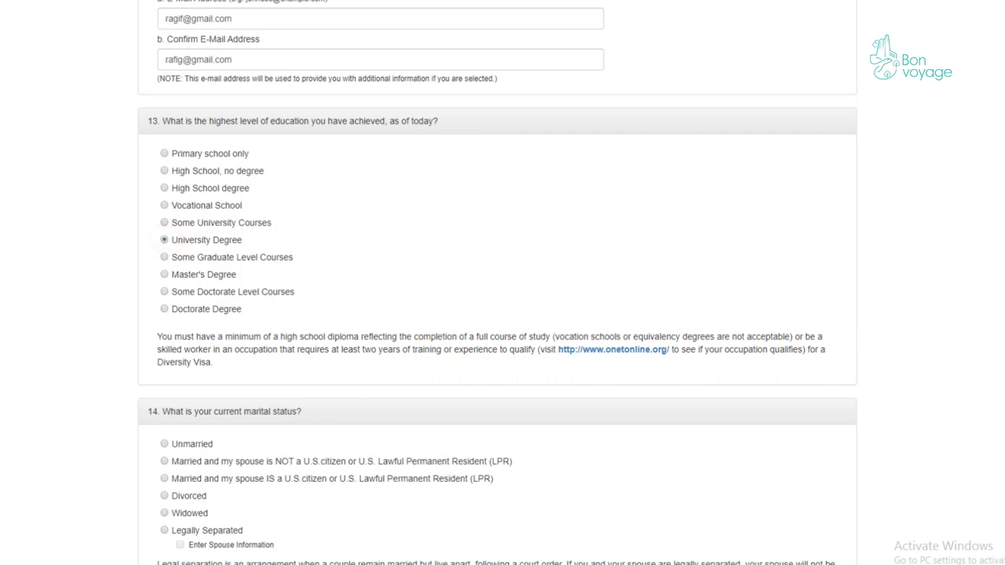
pyautogui.moveTo(270, 240); pyautogui.dragTo(169, 240)
pyautogui.click(164, 257)
pyautogui.moveTo(291, 261); pyautogui.dragTo(169, 260)
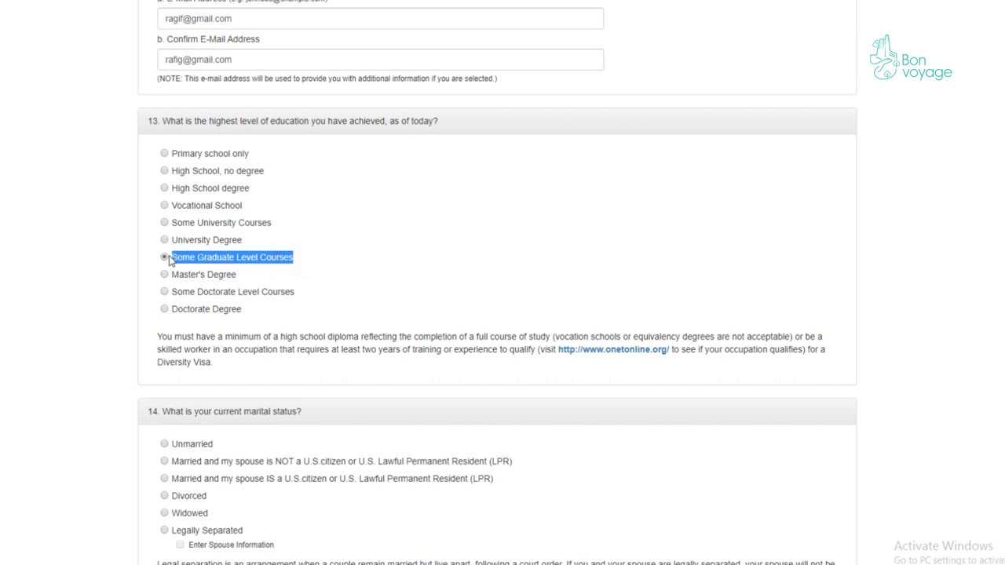
pyautogui.click(164, 274)
pyautogui.moveTo(255, 274); pyautogui.dragTo(160, 275)
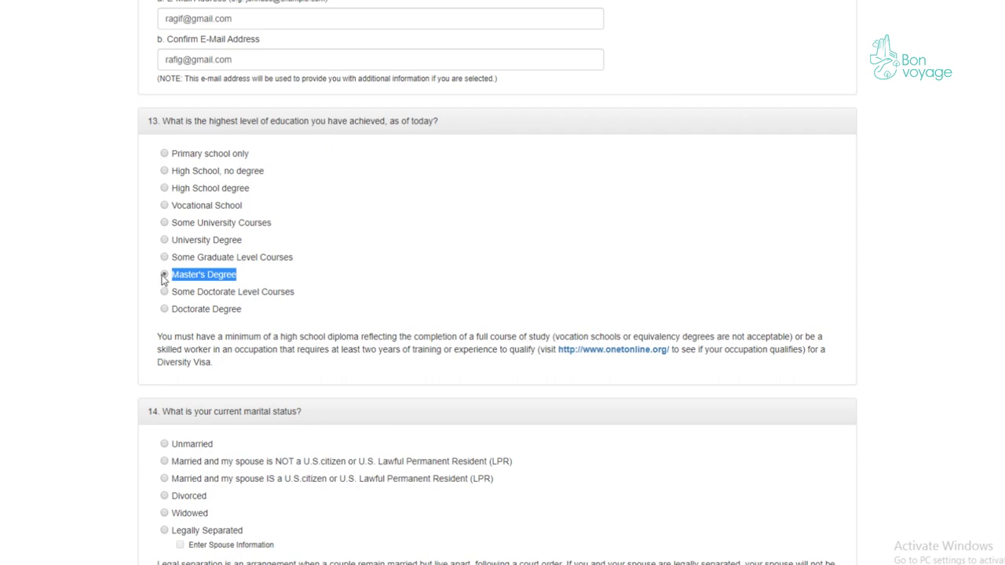
pyautogui.click(164, 291)
pyautogui.moveTo(312, 296); pyautogui.dragTo(166, 292)
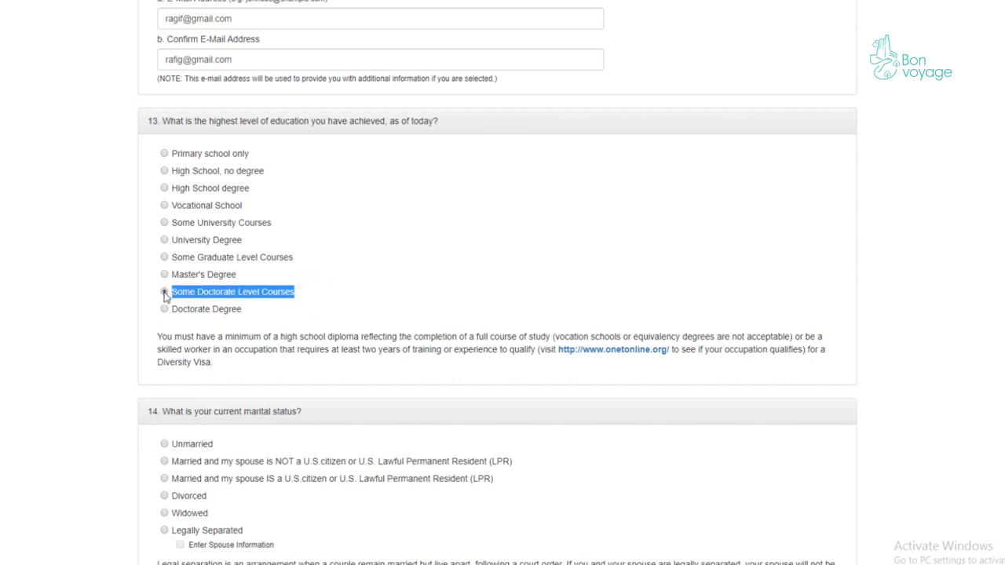
pyautogui.click(164, 308)
pyautogui.moveTo(245, 311); pyautogui.dragTo(160, 314)
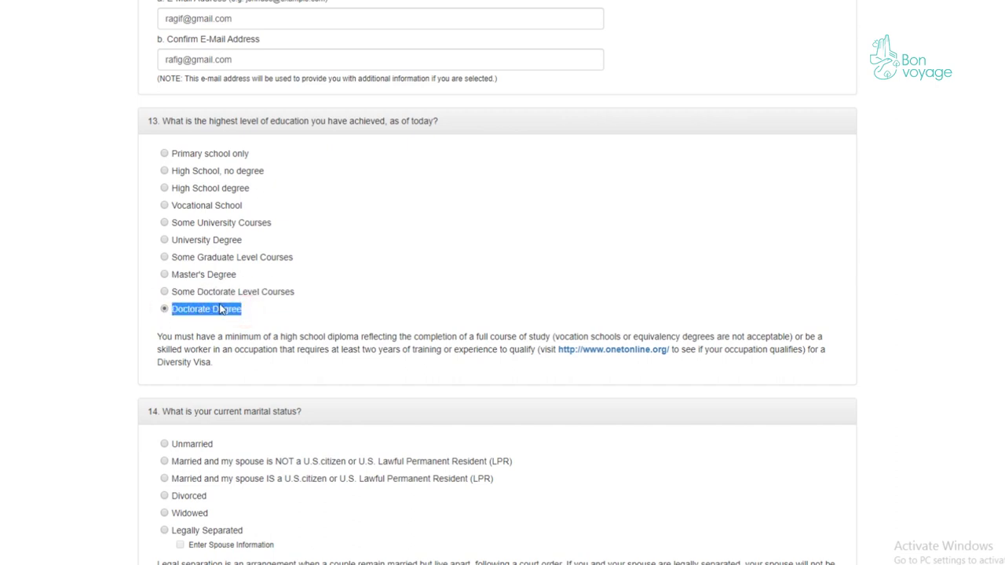
pyautogui.click(164, 240)
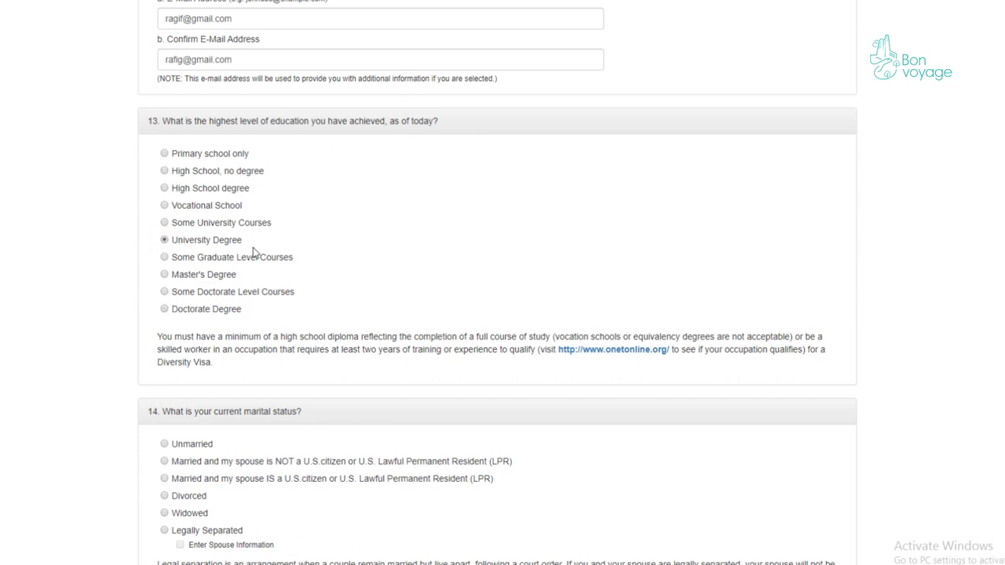
pyautogui.scroll(-3, 253, 248)
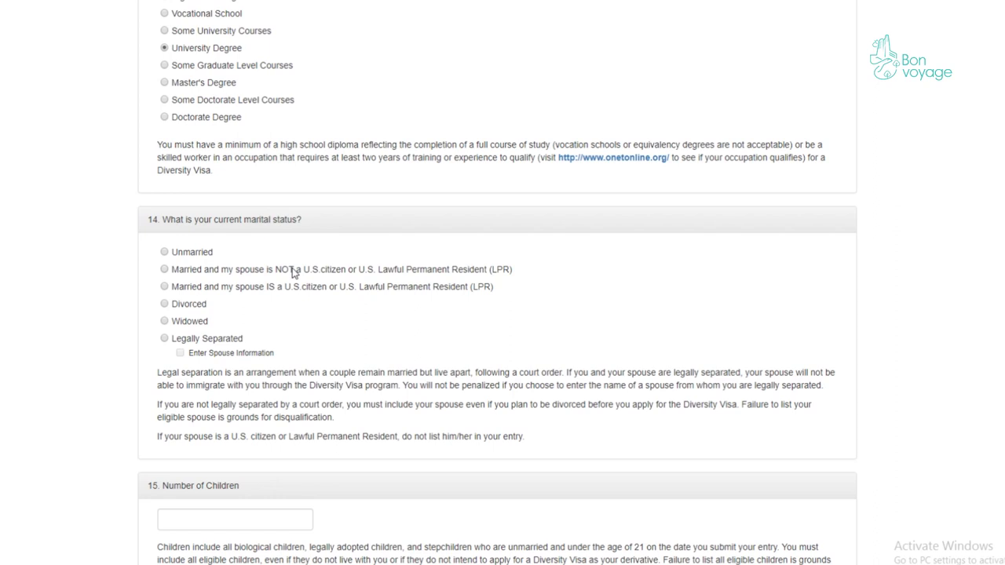
# - Choose 'Married and my spouse is NOT a U.S. citizen or LPR' as marital status
pyautogui.click(186, 288)
pyautogui.scroll(-1, 224, 290)
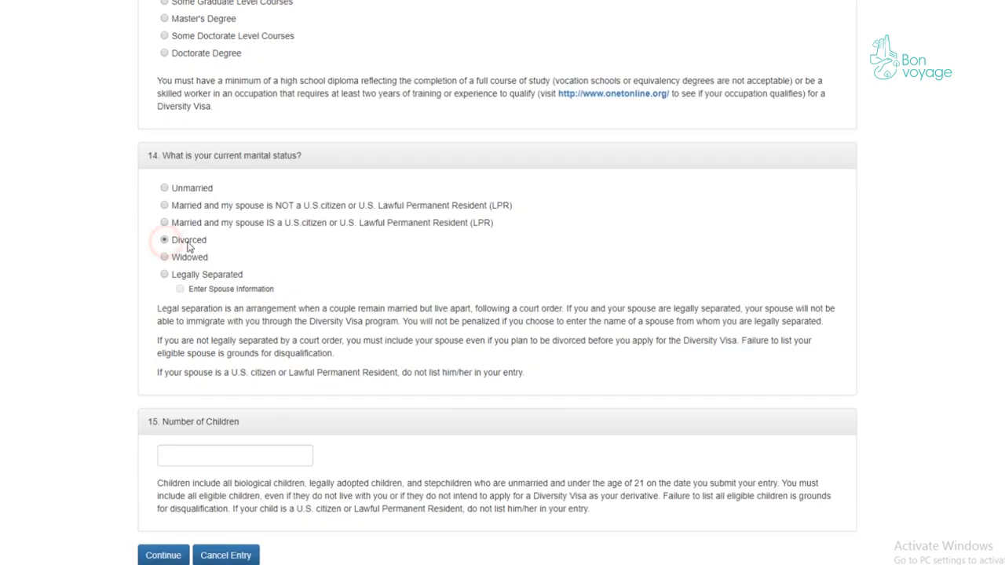
pyautogui.moveTo(211, 240); pyautogui.dragTo(174, 263)
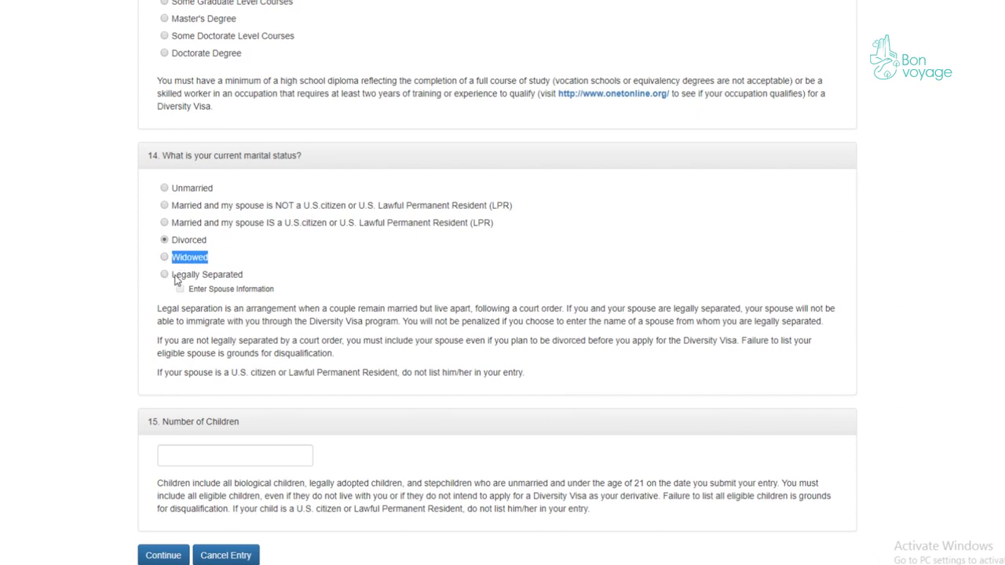
pyautogui.moveTo(249, 274); pyautogui.dragTo(175, 280)
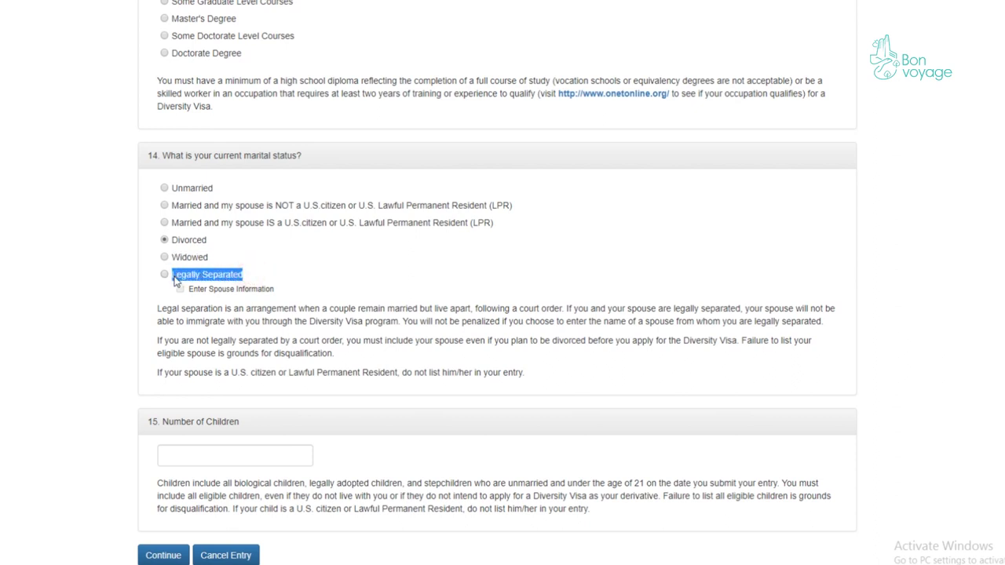
pyautogui.scroll(-2, 213, 286)
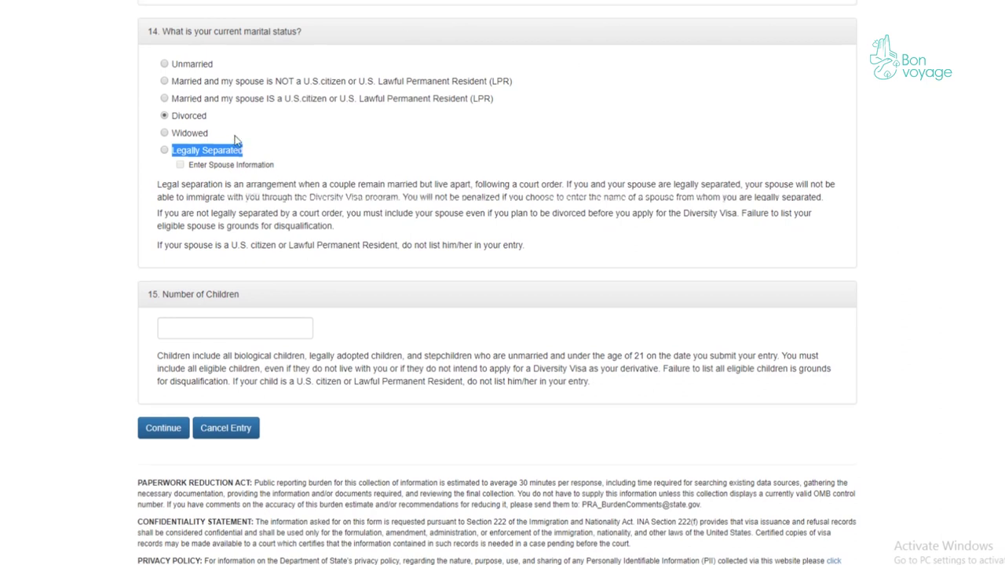
pyautogui.scroll(2, 235, 138)
pyautogui.click(164, 162)
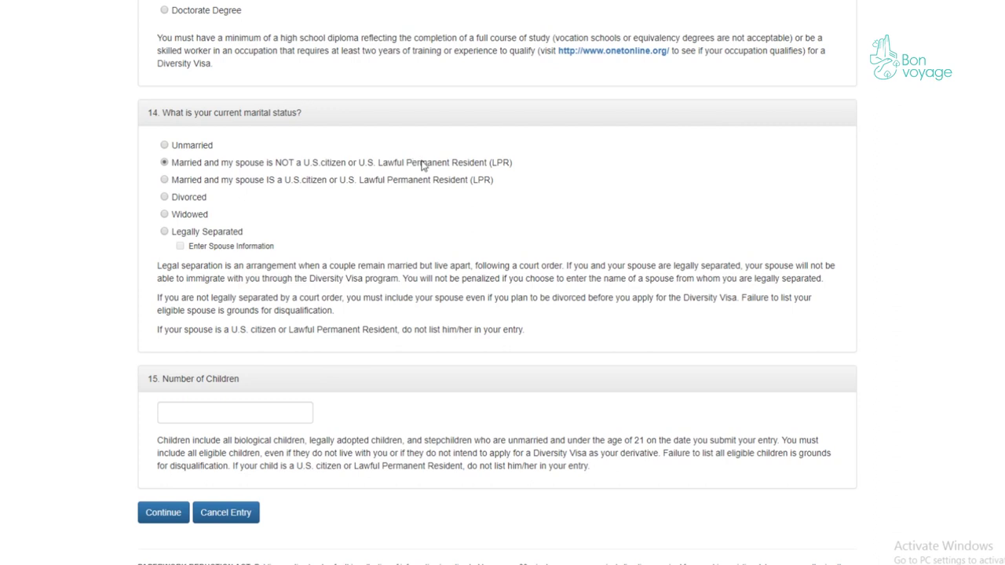
pyautogui.tripleClick(447, 162)
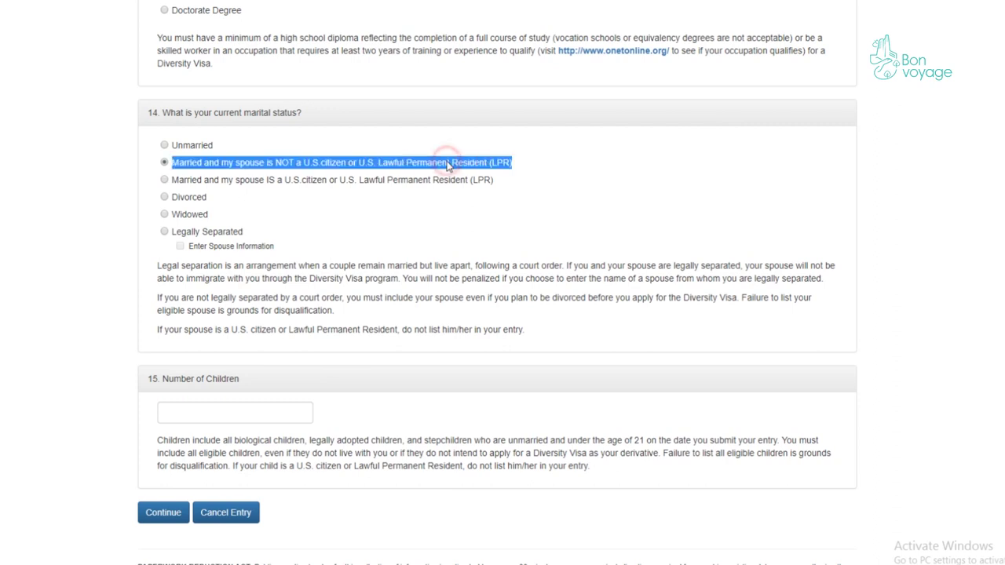
pyautogui.scroll(-3, 471, 180)
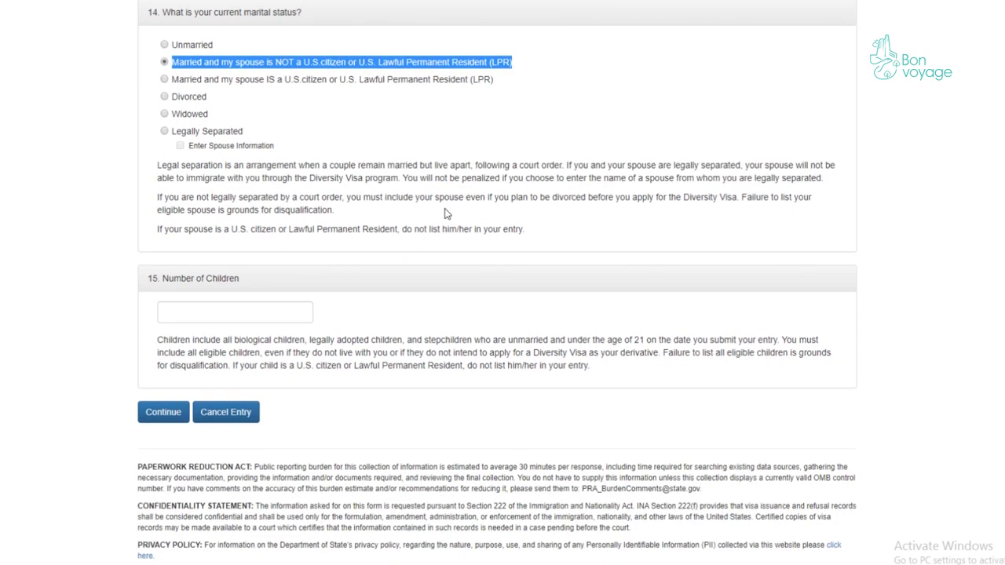
# - Enter 1 as the number of children and continue to Part Two – Derivatives
pyautogui.click(216, 286)
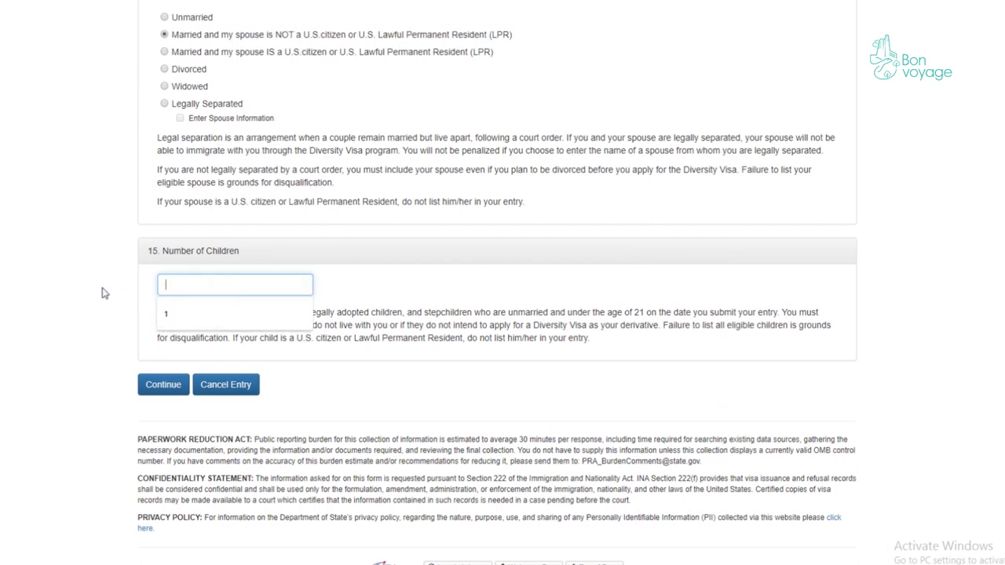
pyautogui.write('2')
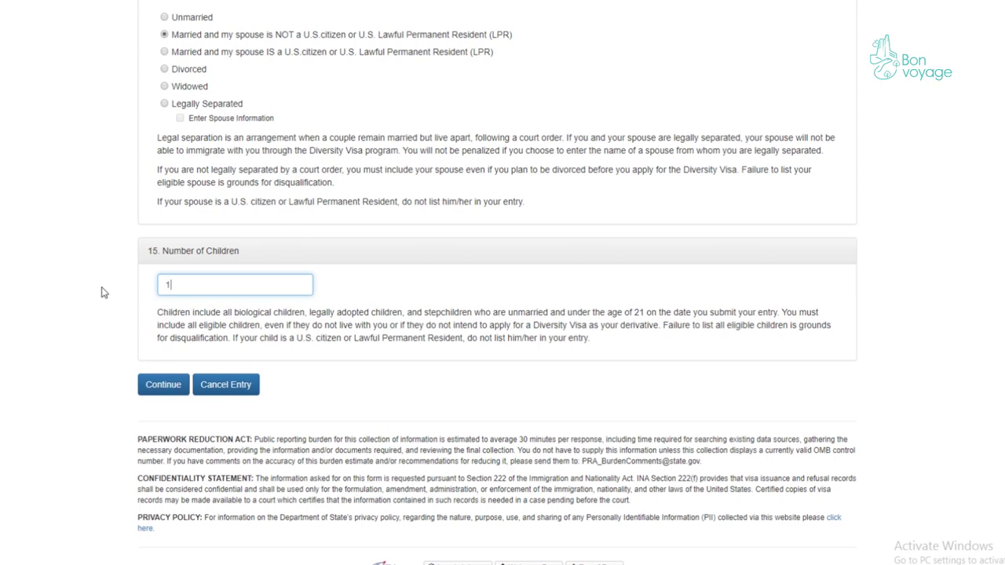
pyautogui.click(82, 296)
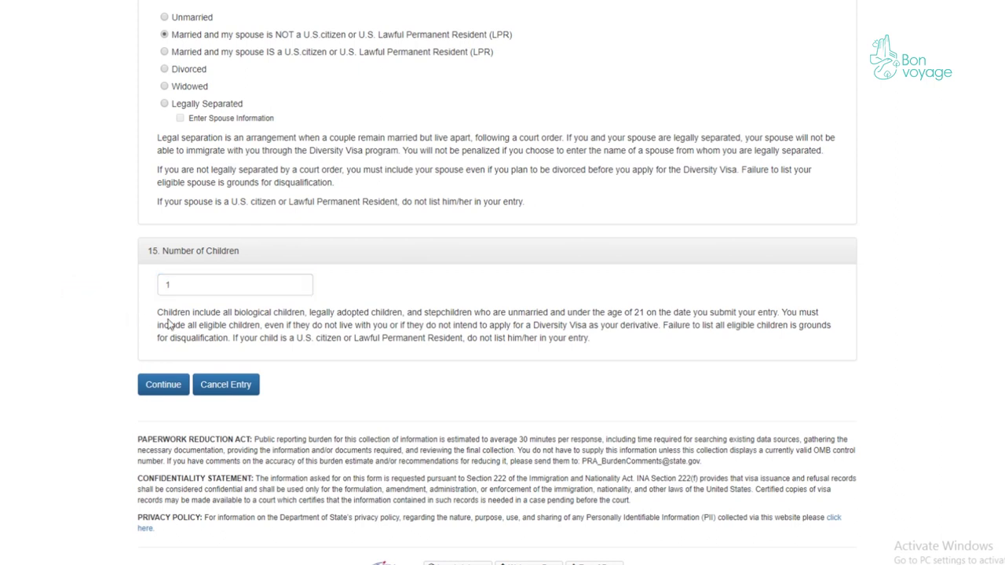
pyautogui.click(163, 386)
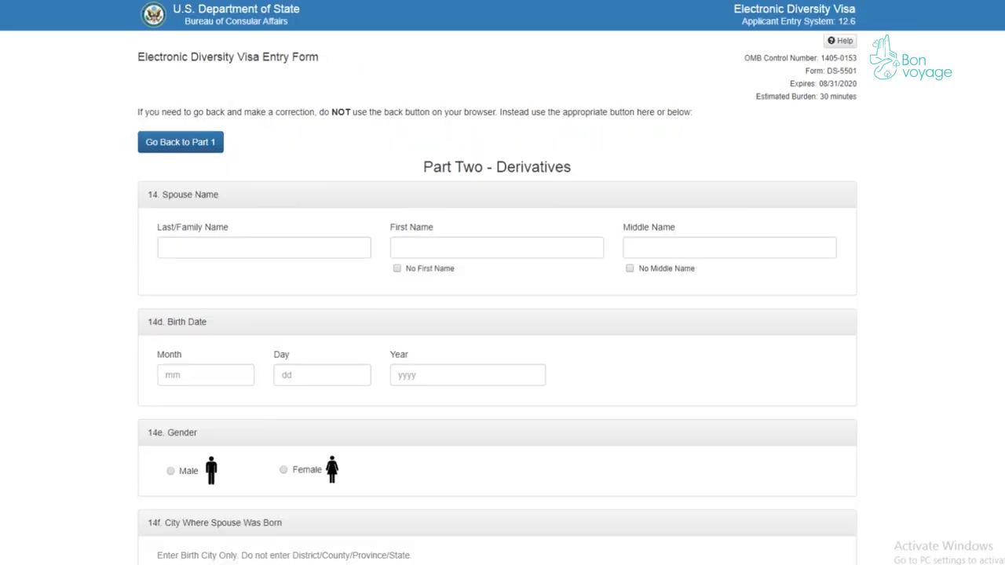
# - Enter the spouse's last and first names and mark No Middle Name
pyautogui.click(274, 247)
pyautogui.click(27, 235)
pyautogui.click(233, 244)
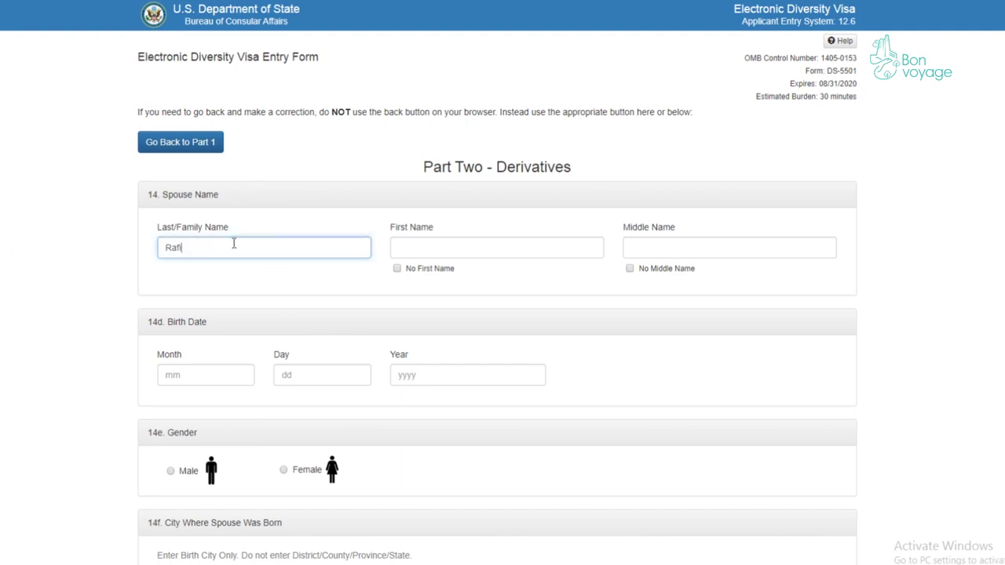
pyautogui.click(424, 244)
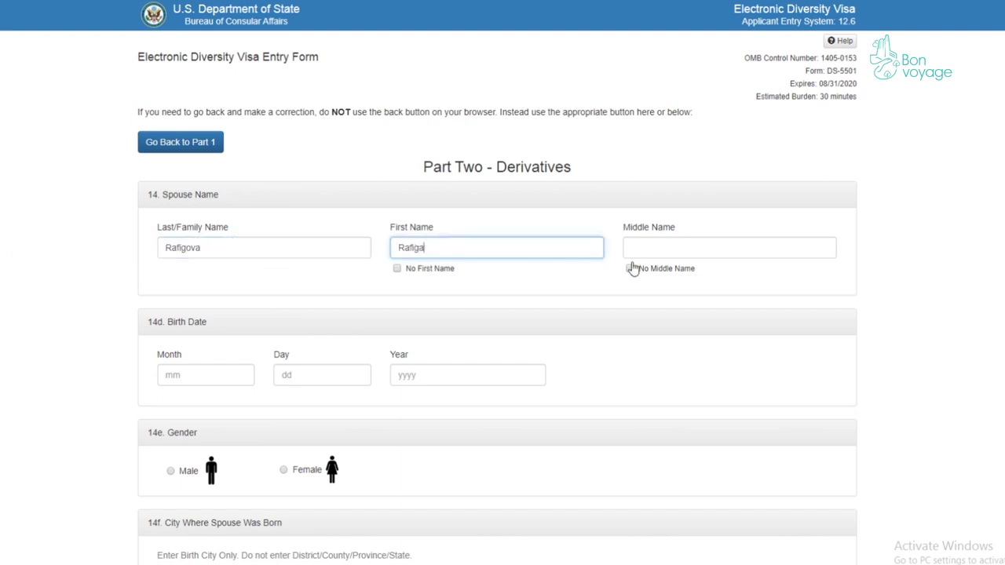
pyautogui.click(629, 268)
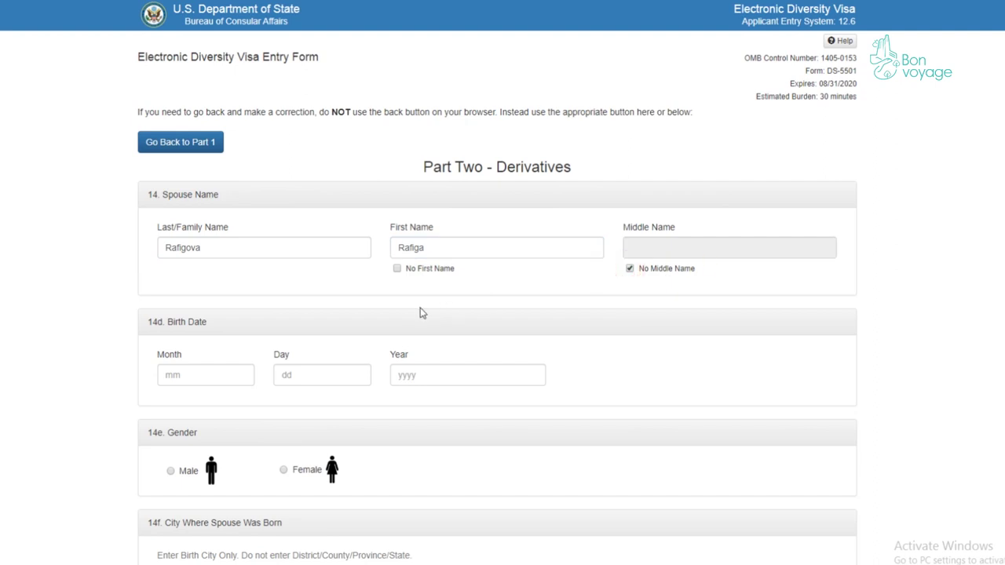
# - Enter the spouse's birth month 03 and day 15, then move to the Year field
pyautogui.scroll(-2, 227, 291)
pyautogui.click(176, 248)
pyautogui.write('03')
pyautogui.click(298, 247)
pyautogui.write('15')
pyautogui.click(443, 249)
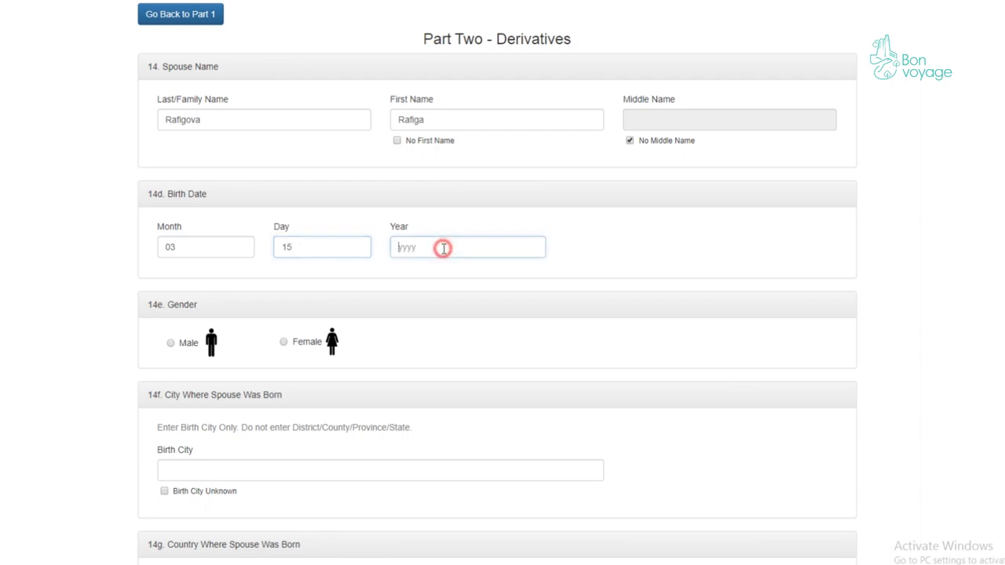
# - Finish the spouse's birth year 1990 and record her as female, born in Baku, Azerbaijan
pyautogui.write('1990')
pyautogui.scroll(-2, 291, 252)
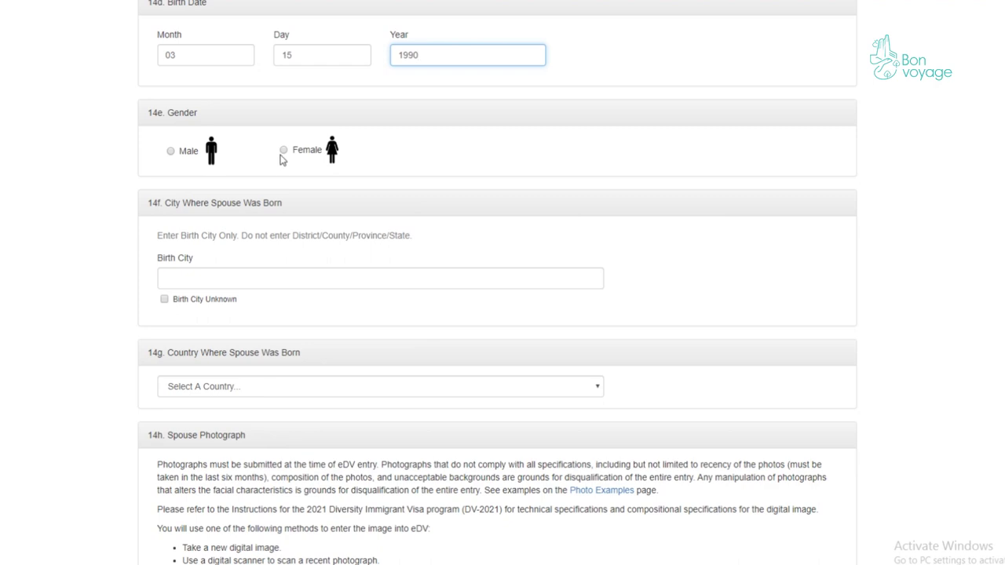
pyautogui.click(286, 152)
pyautogui.scroll(-2, 314, 234)
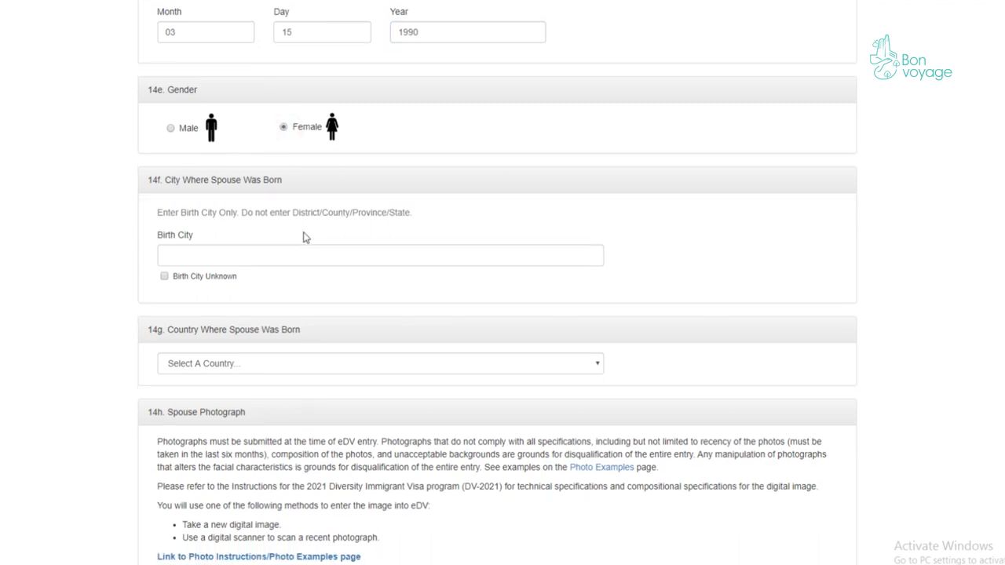
pyautogui.click(216, 150)
pyautogui.write('Baku')
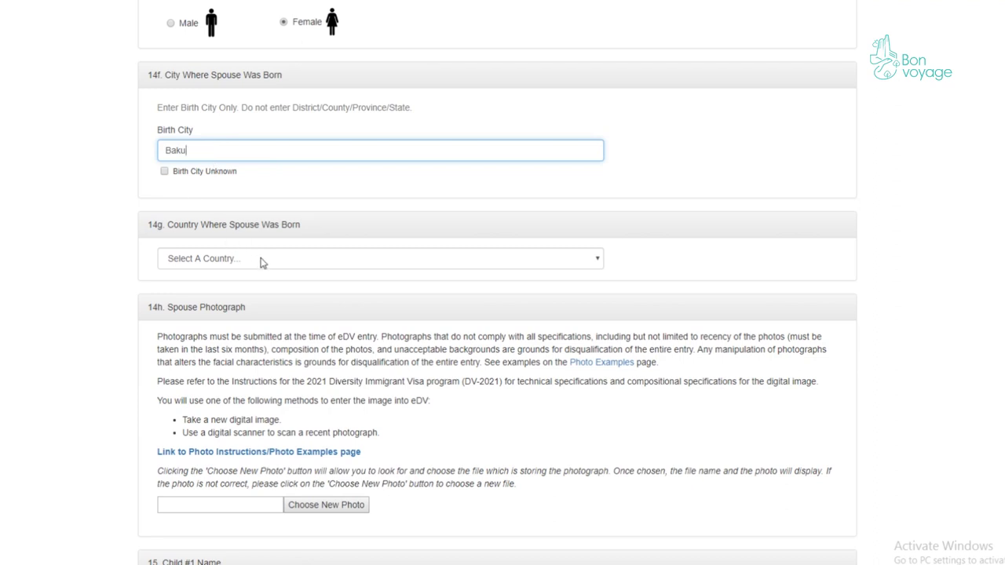
pyautogui.click(265, 260)
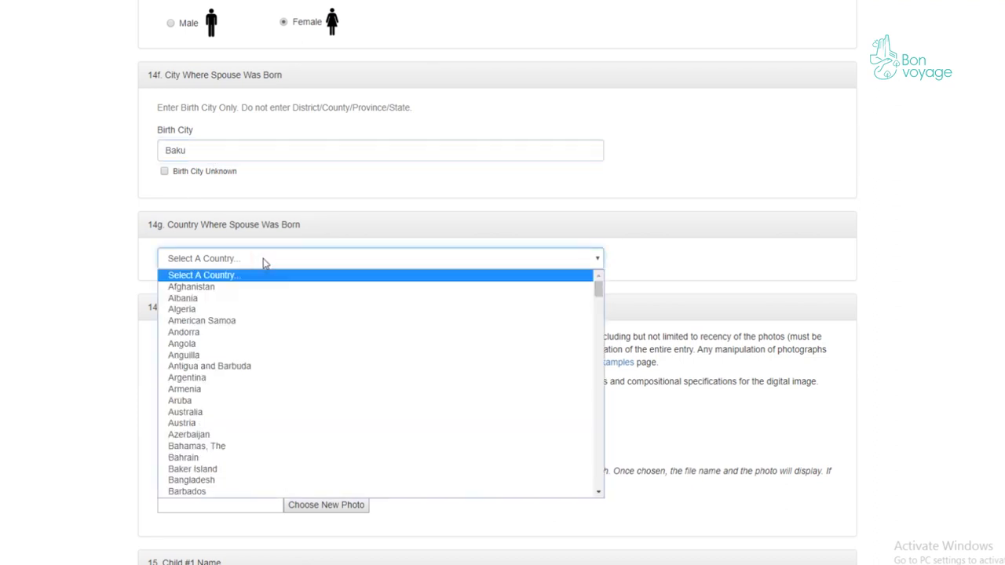
pyautogui.click(232, 432)
# - Attach CROPPED-hero-right.jpg as the spouse's photograph
pyautogui.scroll(-2, 243, 393)
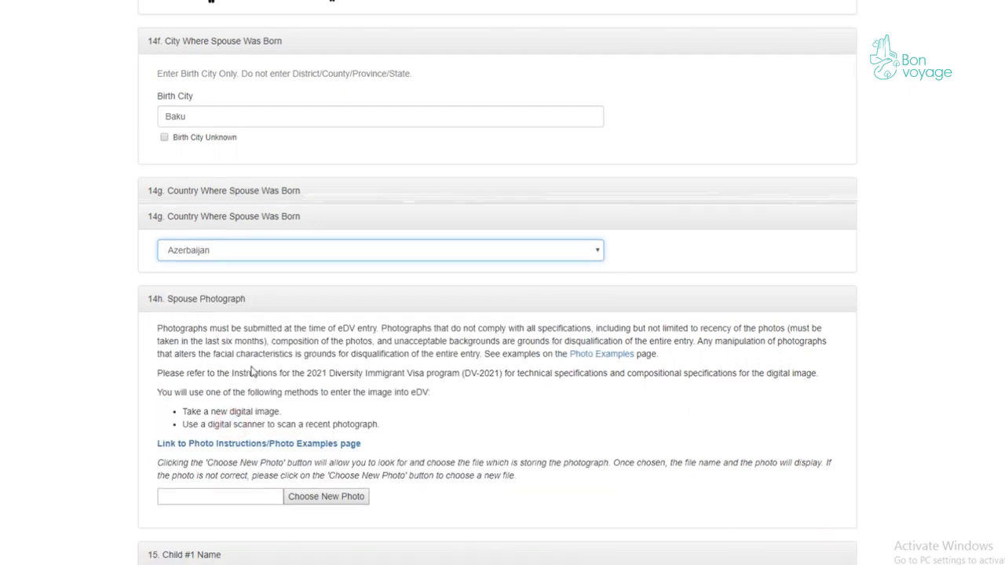
pyautogui.click(327, 378)
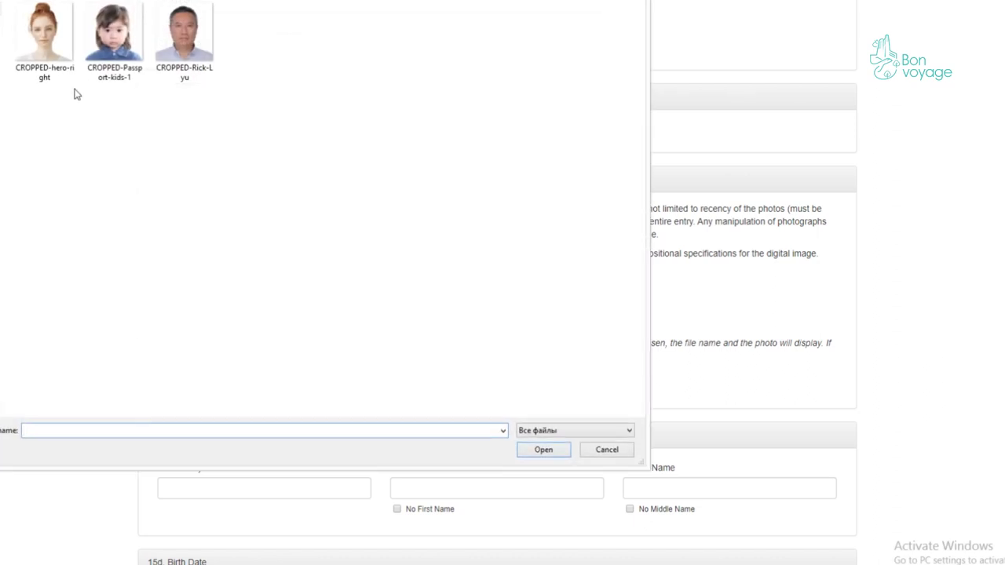
pyautogui.click(55, 49)
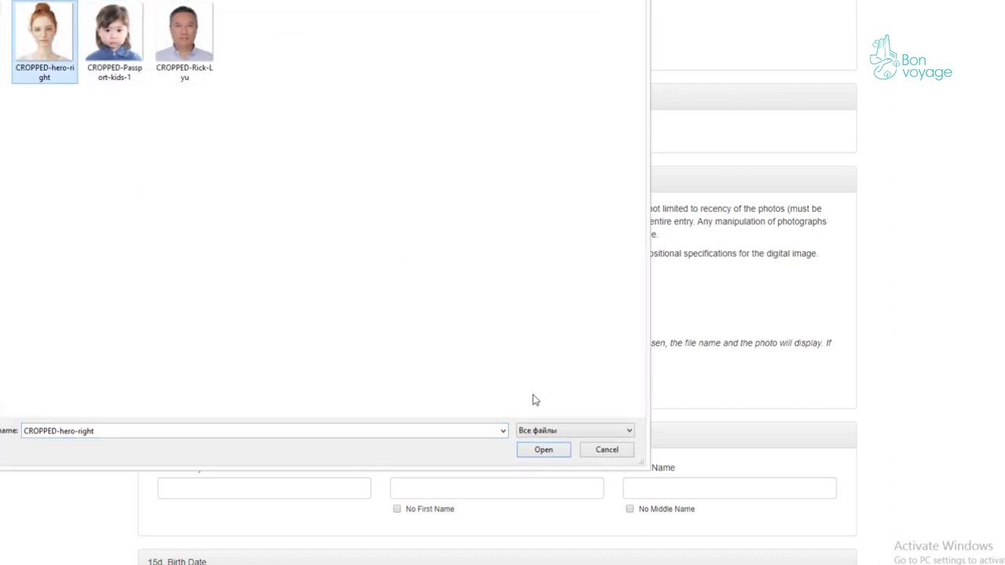
pyautogui.click(543, 450)
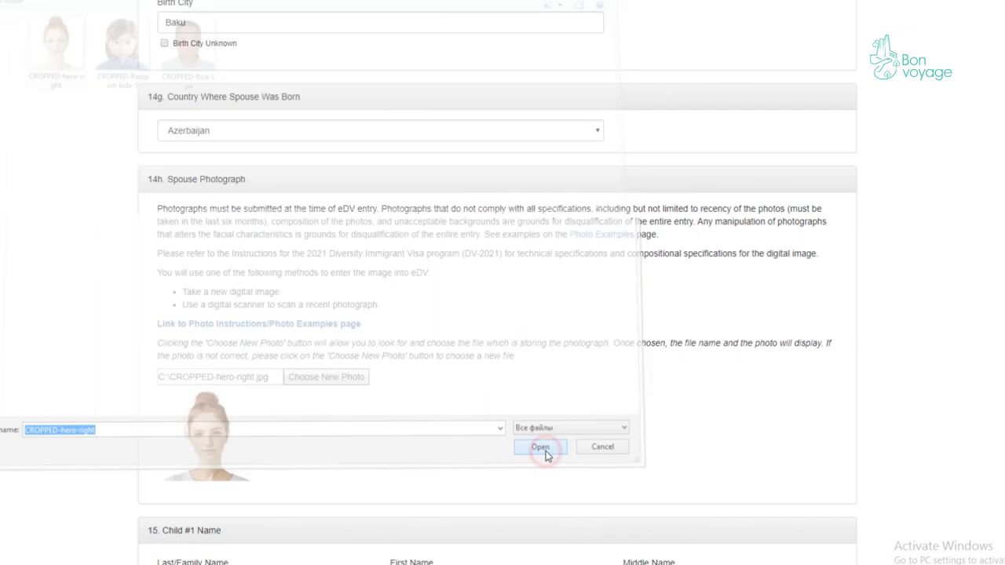
pyautogui.scroll(-4, 351, 414)
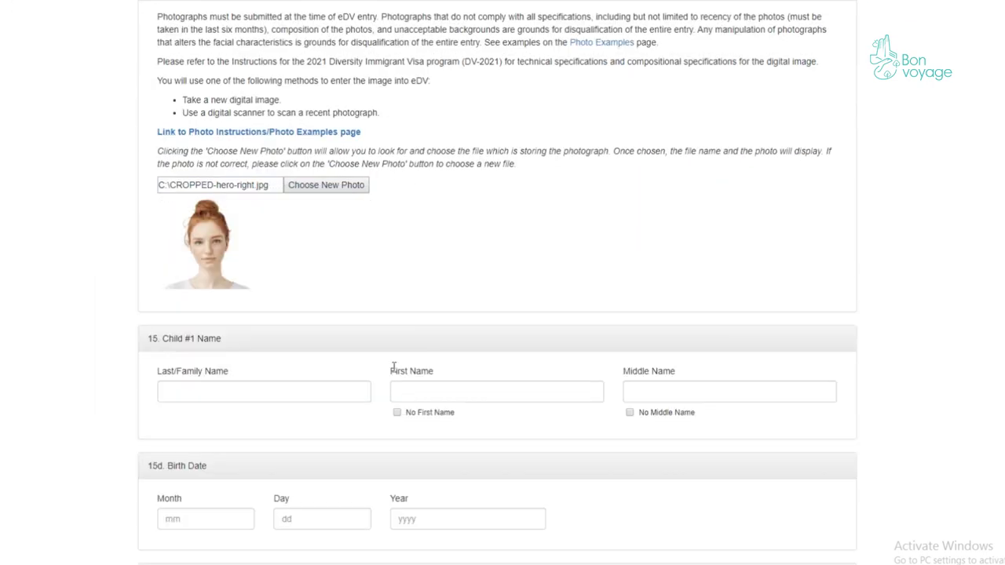
# - Enter Child #1's last and first names and mark No Middle Name
pyautogui.click(235, 264)
pyautogui.click(430, 269)
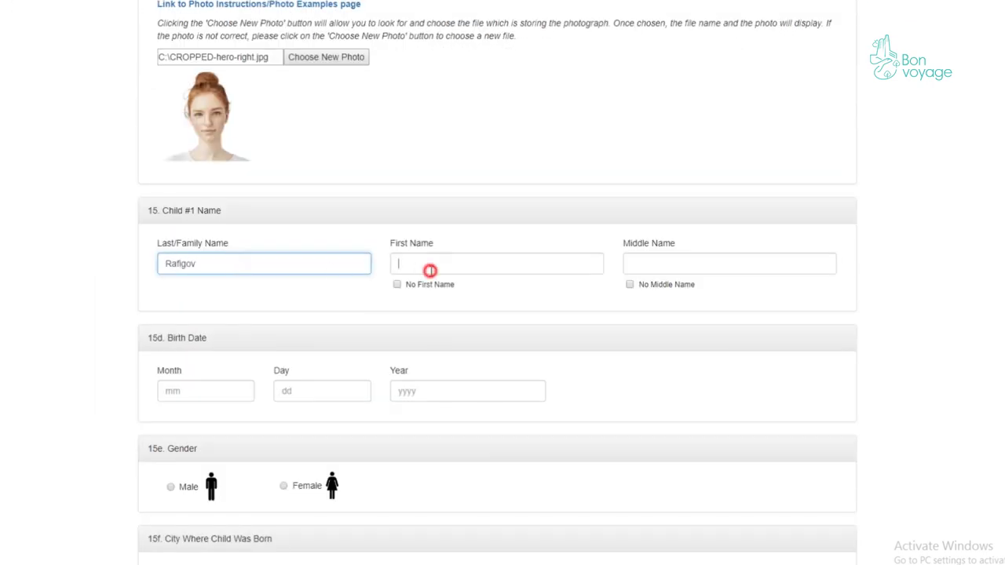
pyautogui.scroll(1, 571, 311)
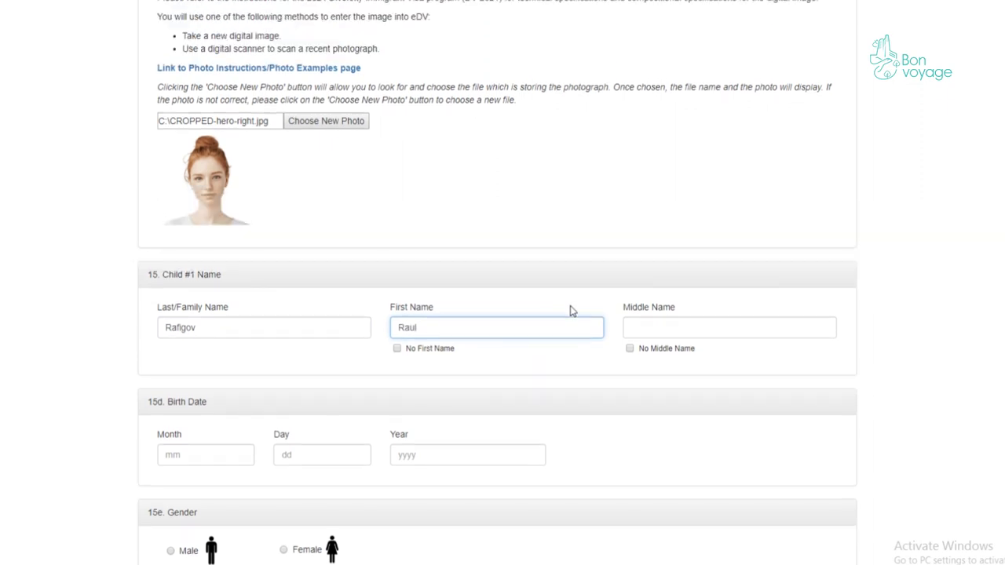
pyautogui.click(628, 348)
pyautogui.scroll(-1, 702, 330)
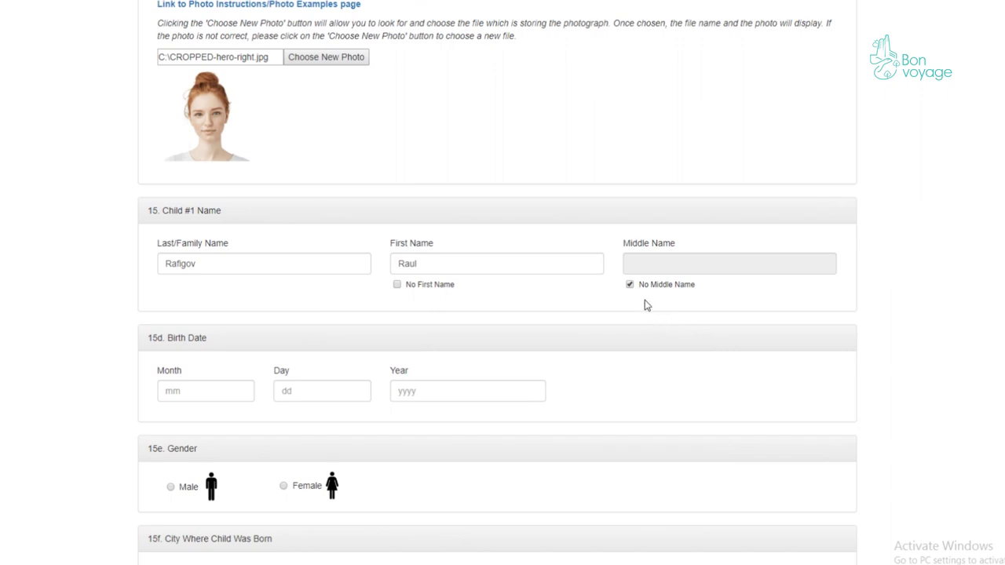
pyautogui.click(212, 395)
pyautogui.write('01')
pyautogui.click(320, 396)
pyautogui.write('25')
pyautogui.click(410, 392)
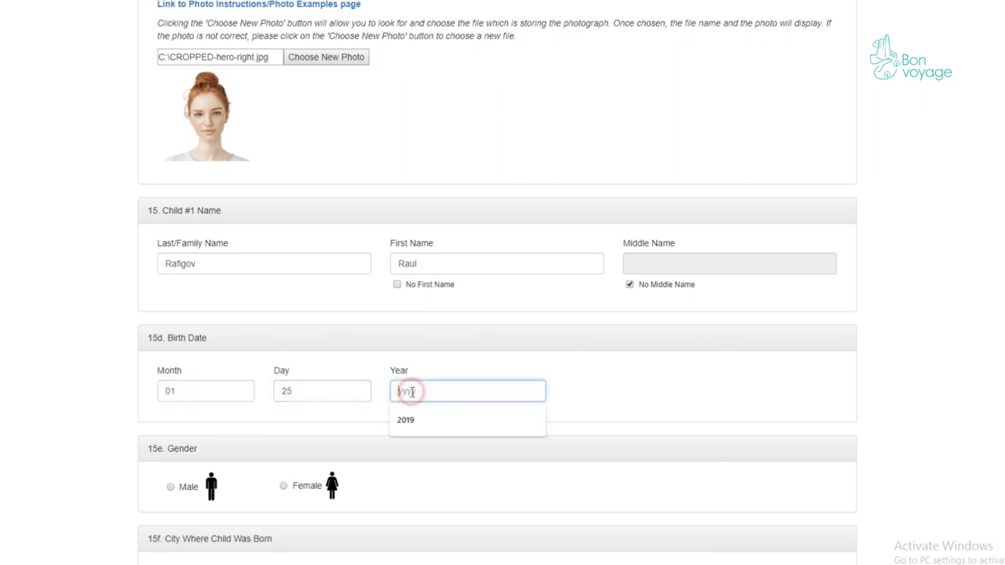
pyautogui.write('2005')
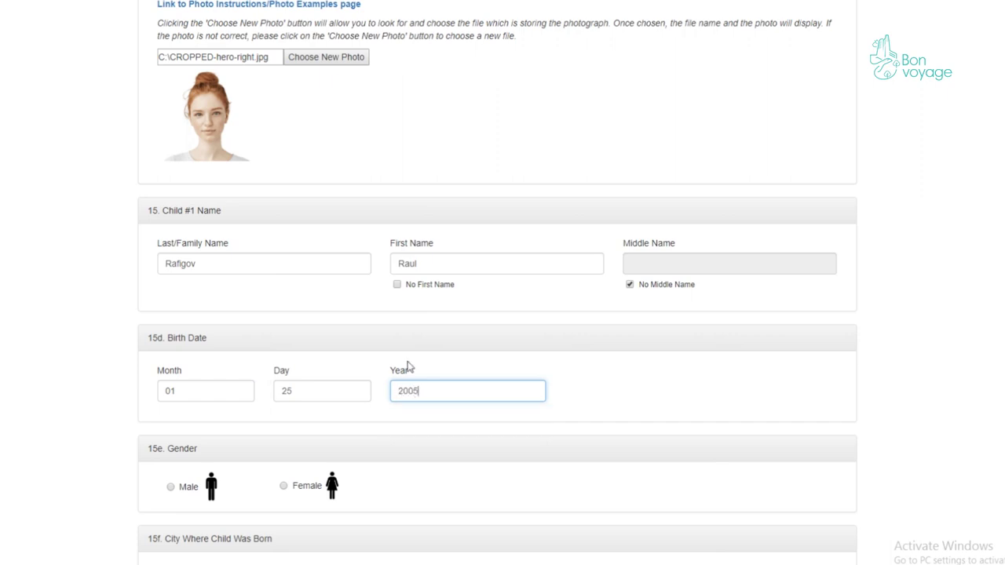
pyautogui.scroll(-3, 394, 362)
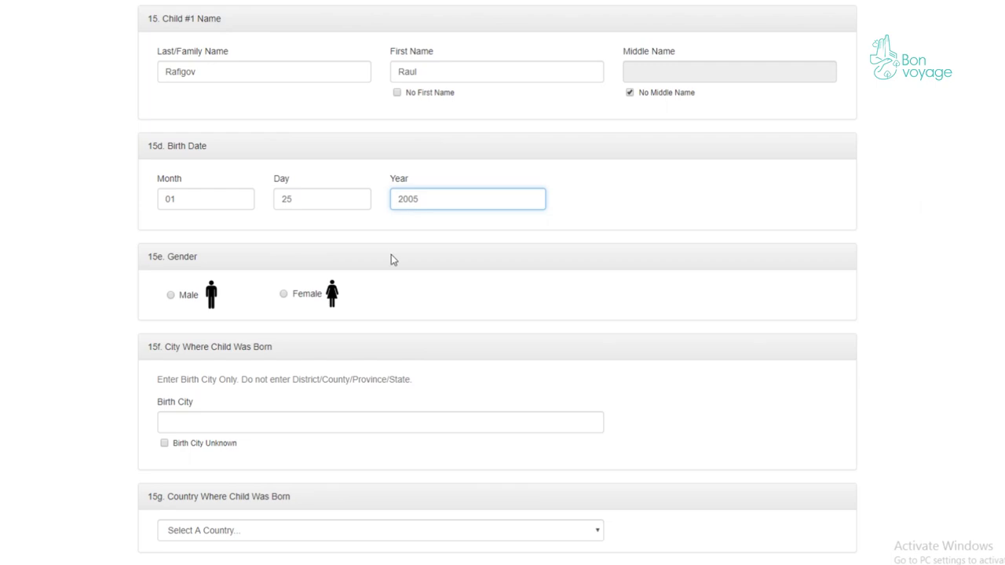
# - Mark Child #1 as male, born in Baku, Azerbaijan
pyautogui.scroll(-2, 393, 259)
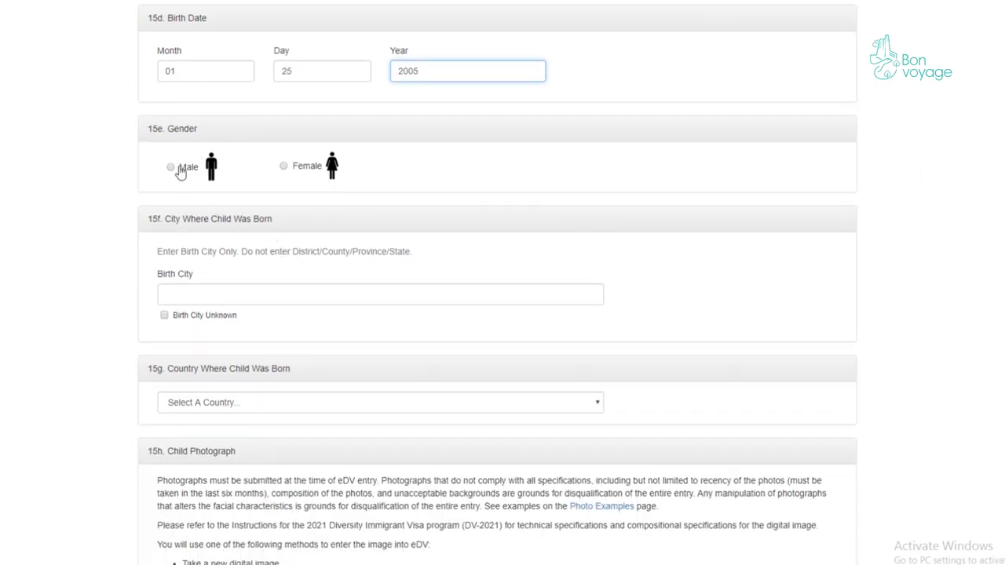
pyautogui.click(174, 168)
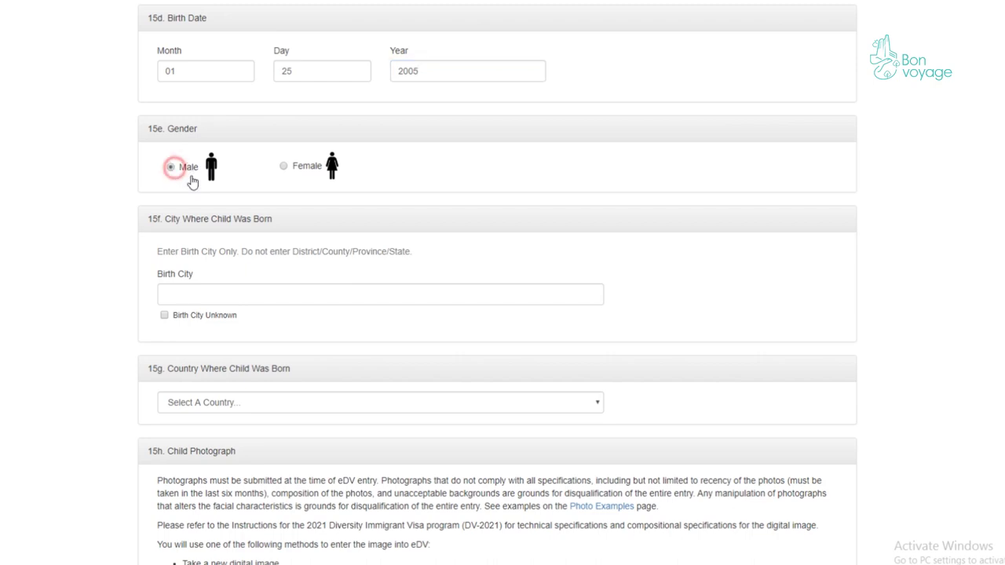
pyautogui.scroll(-2, 252, 211)
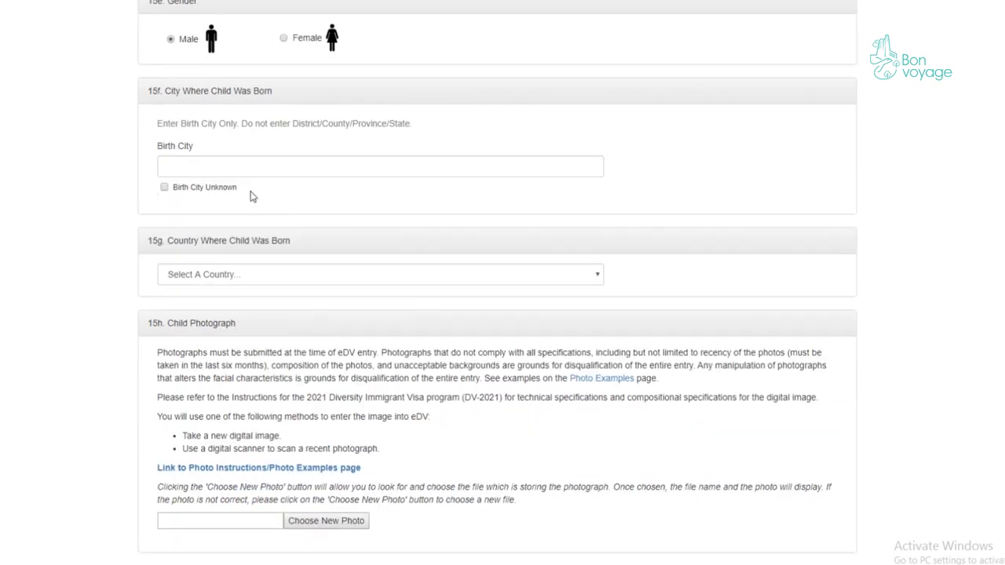
pyautogui.click(233, 170)
pyautogui.write('Baku')
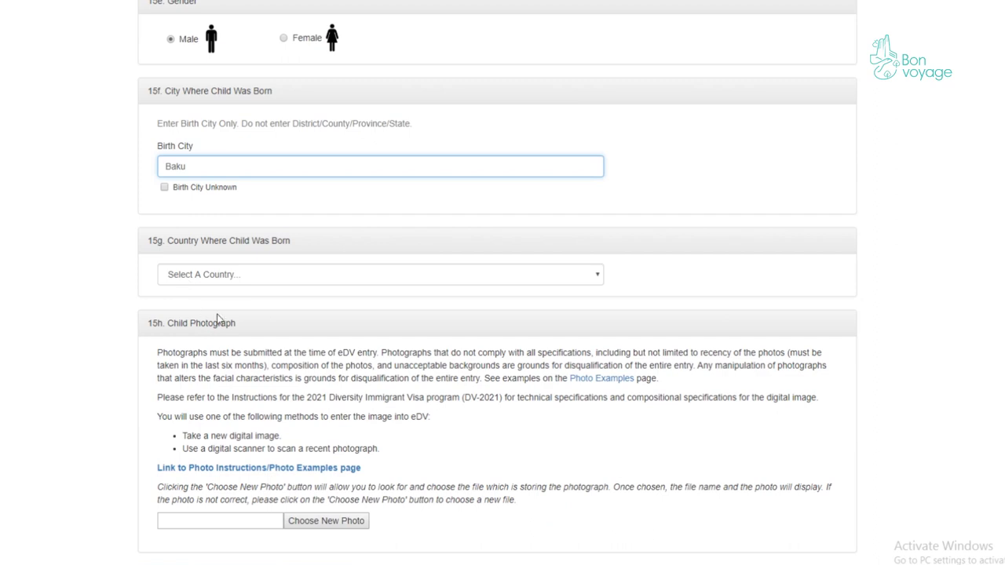
pyautogui.click(250, 277)
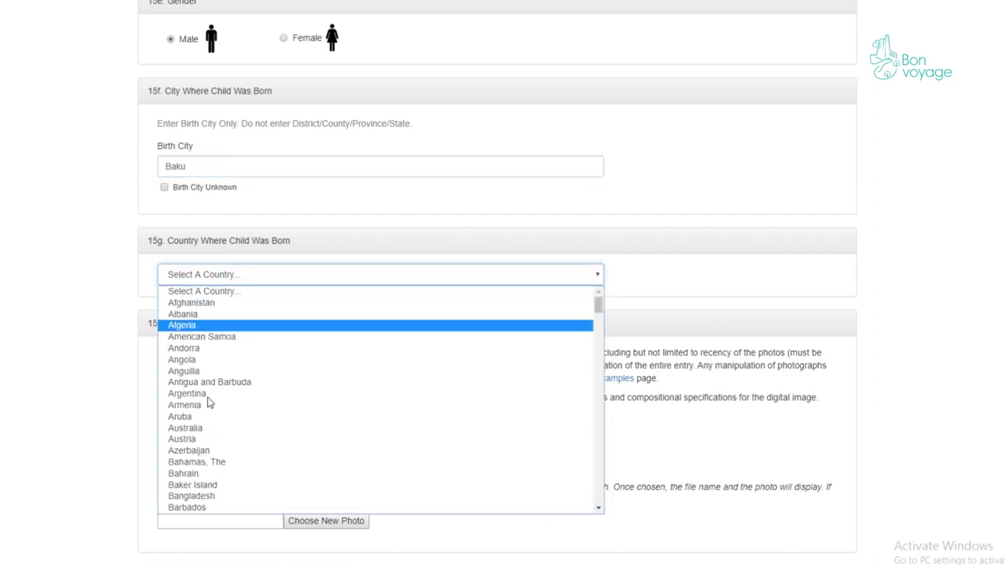
pyautogui.click(210, 454)
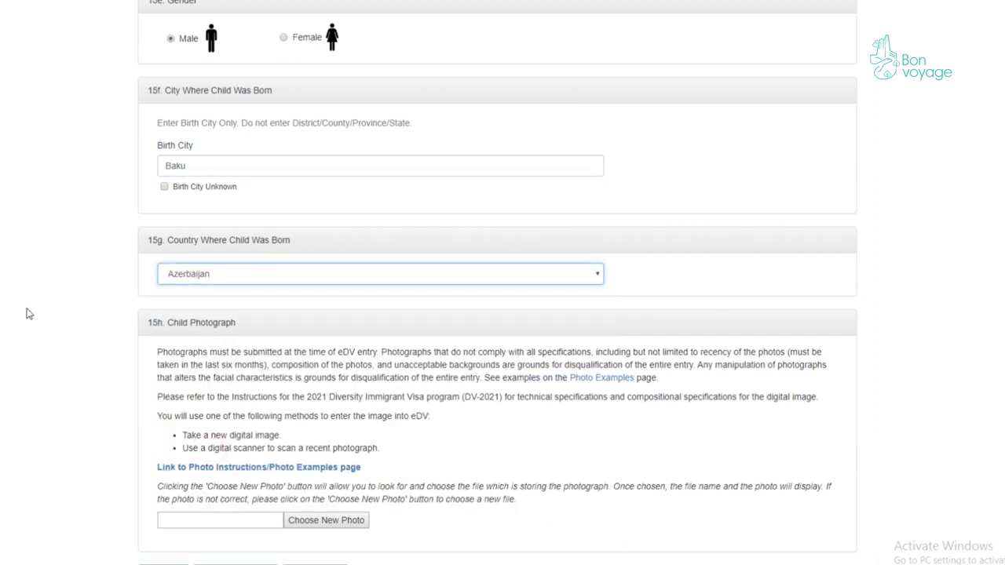
pyautogui.scroll(-2, 31, 314)
# - Attach CROPPED-Passport-kids-1 as the child's photo and continue to the review page
pyautogui.click(305, 330)
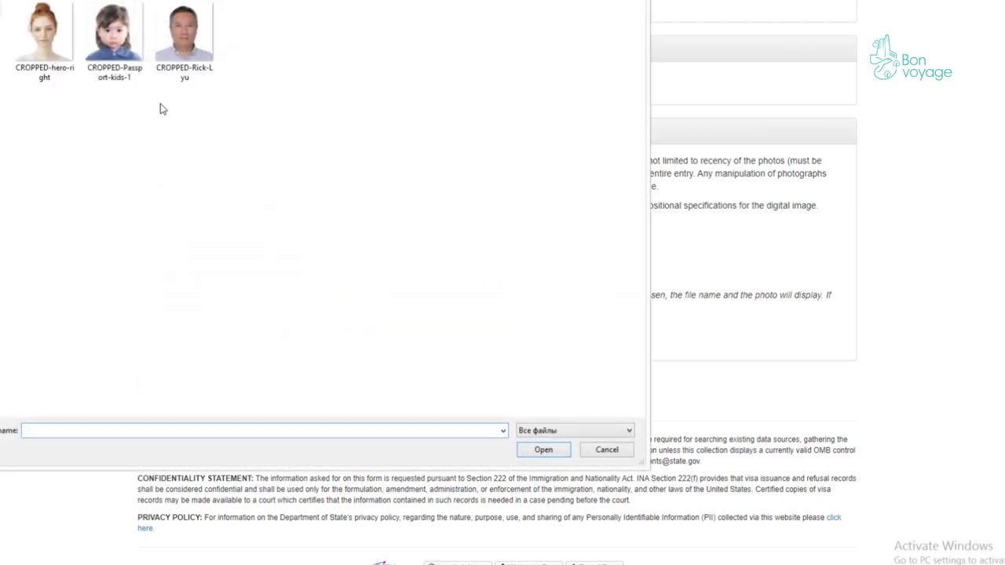
pyautogui.click(102, 45)
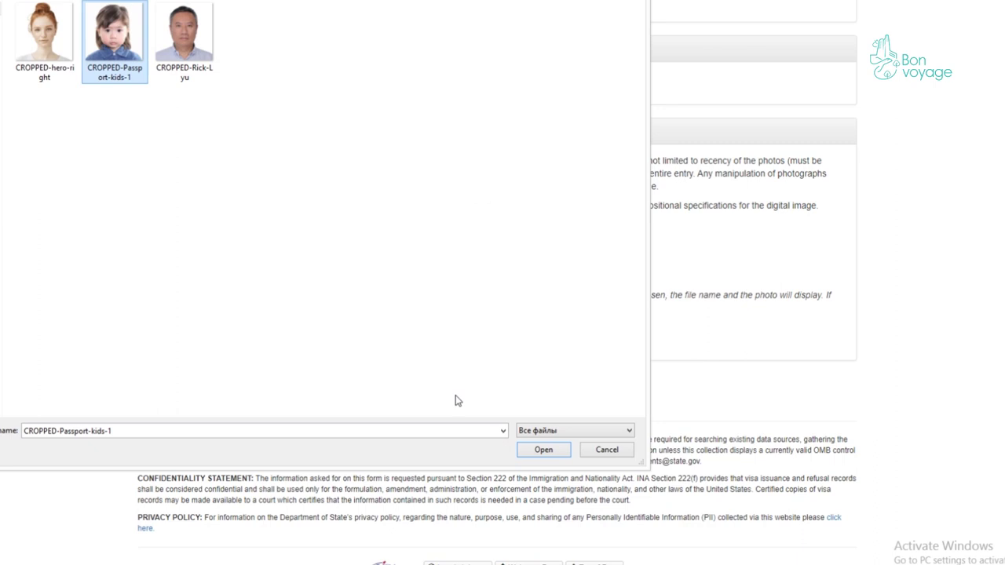
pyautogui.click(544, 450)
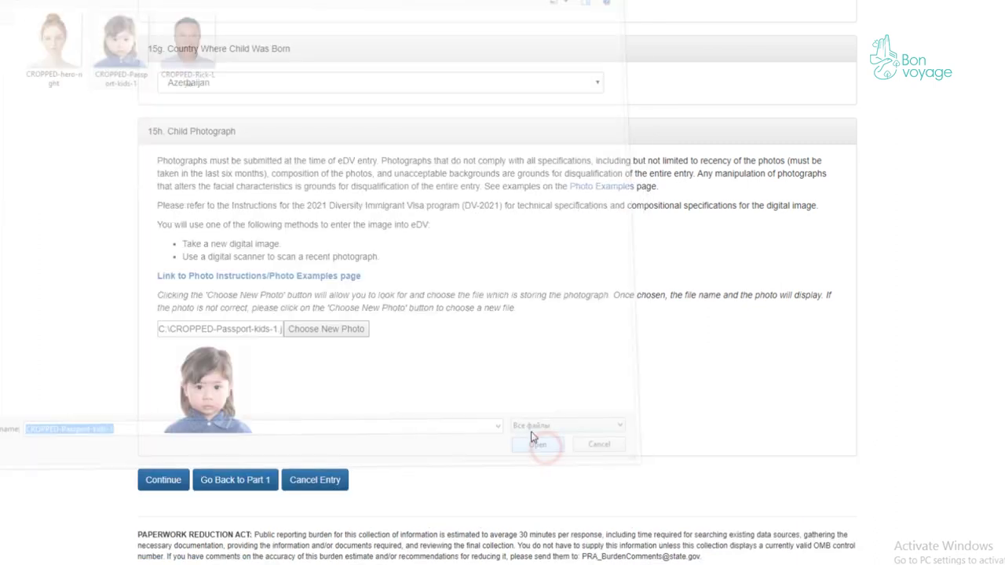
pyautogui.scroll(3, 392, 327)
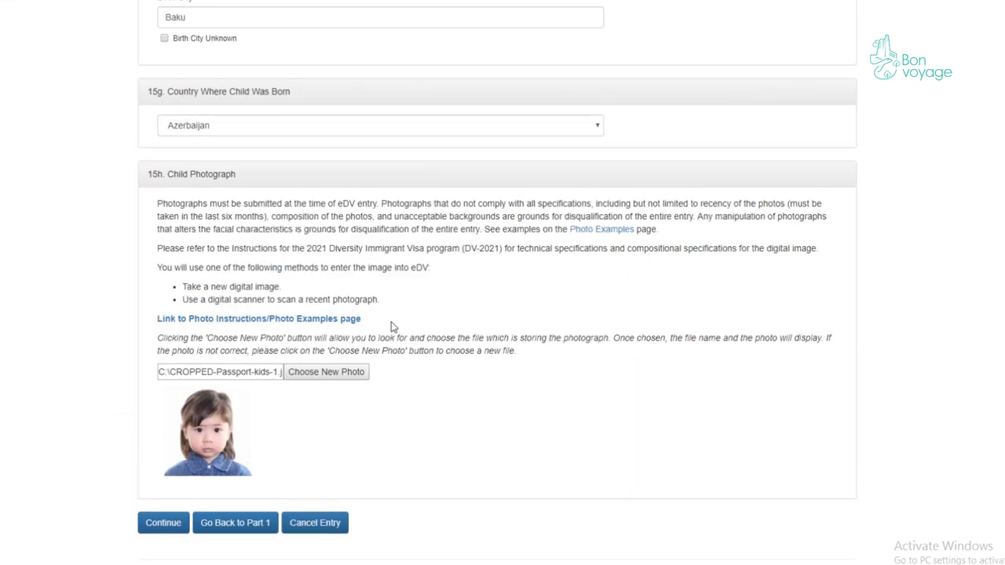
pyautogui.scroll(-3, 392, 327)
pyautogui.scroll(-1, 275, 328)
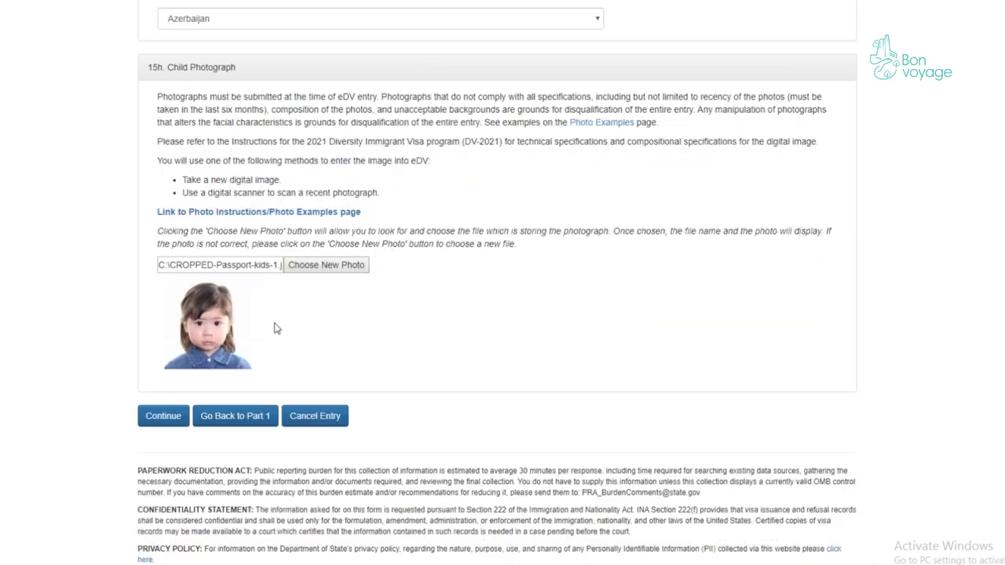
pyautogui.scroll(-1, 251, 330)
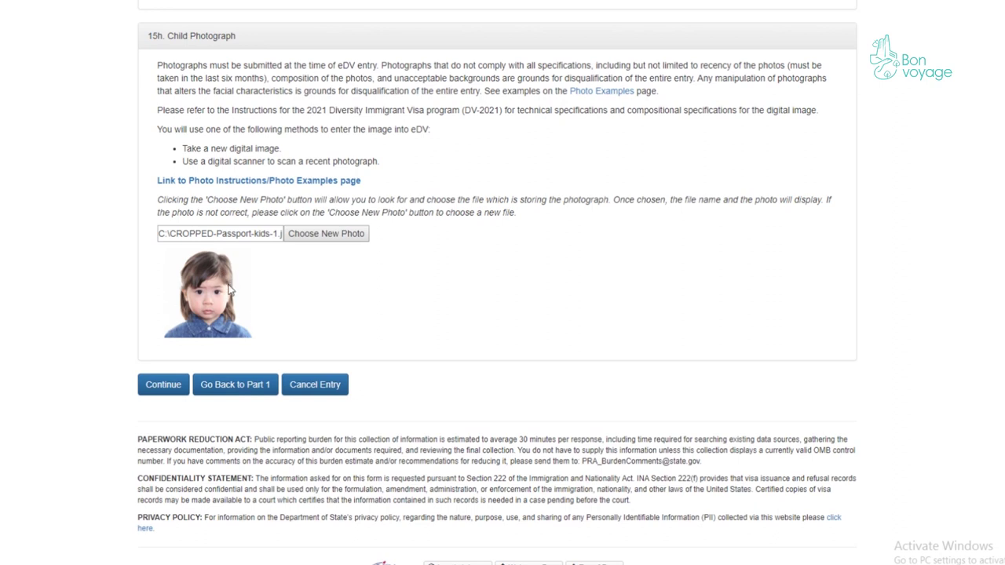
pyautogui.click(160, 391)
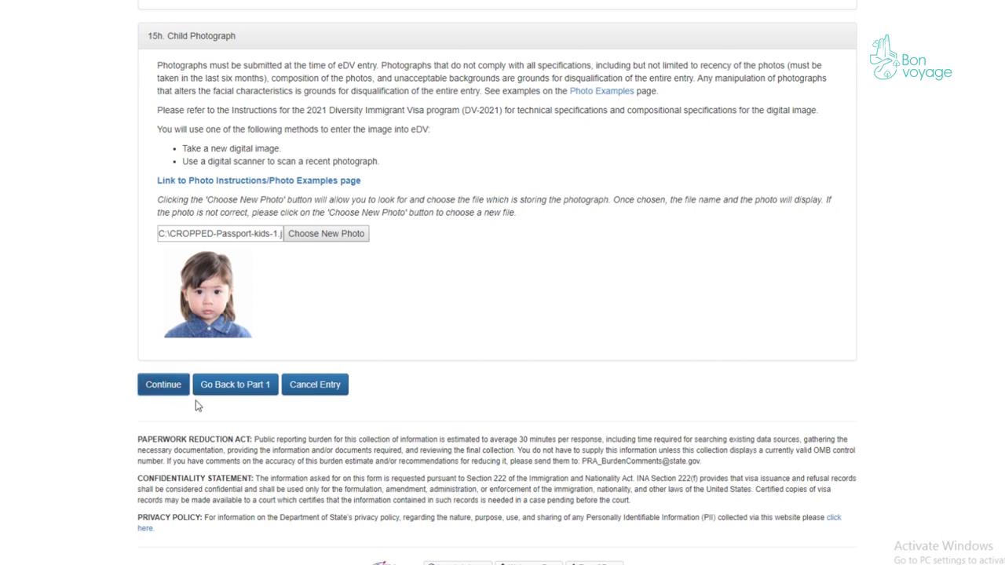
# - Scroll through the review page to check Part One and Part Two answers down to Submit
pyautogui.scroll(-2, 379, 152)
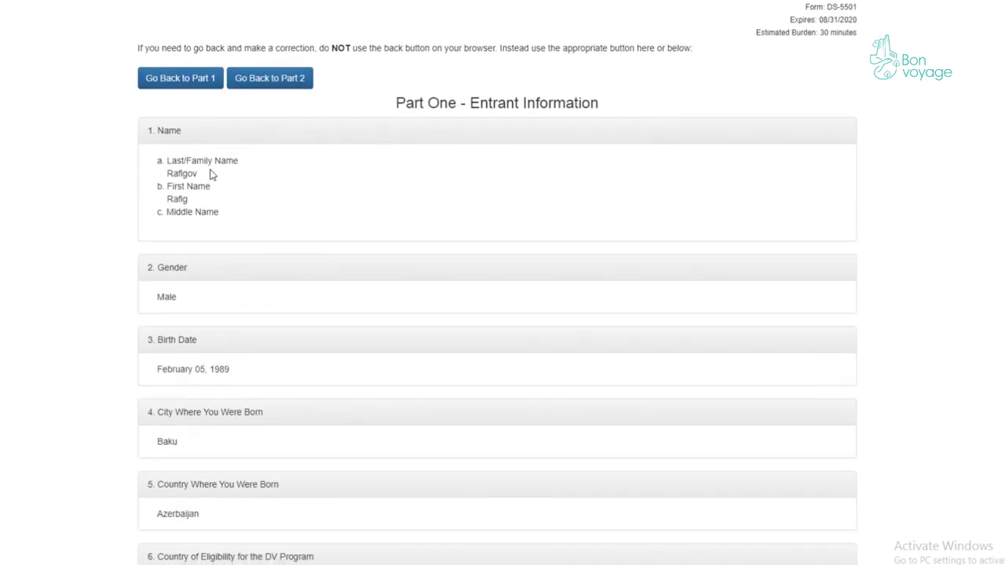
pyautogui.scroll(-6, 183, 174)
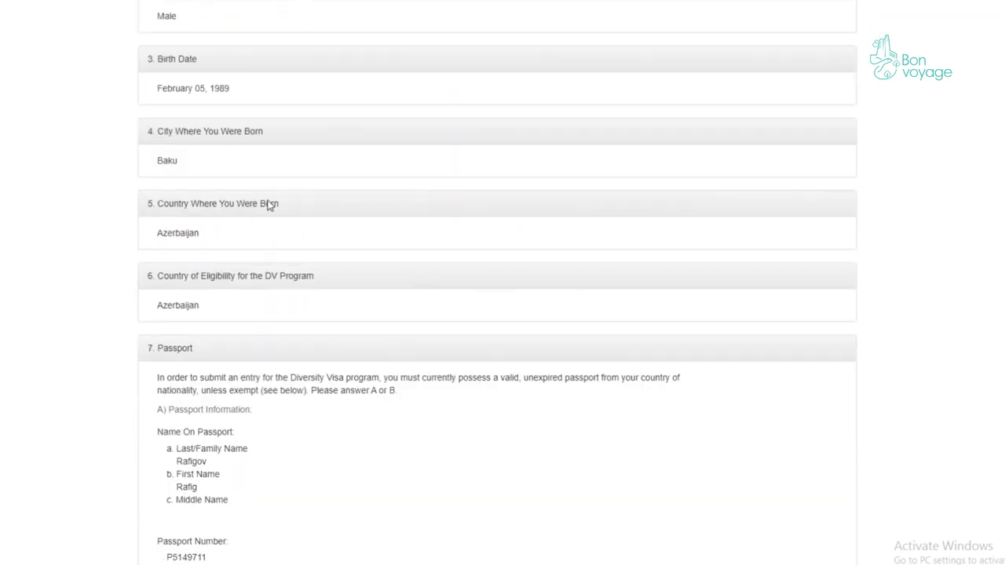
pyautogui.scroll(-10, 276, 205)
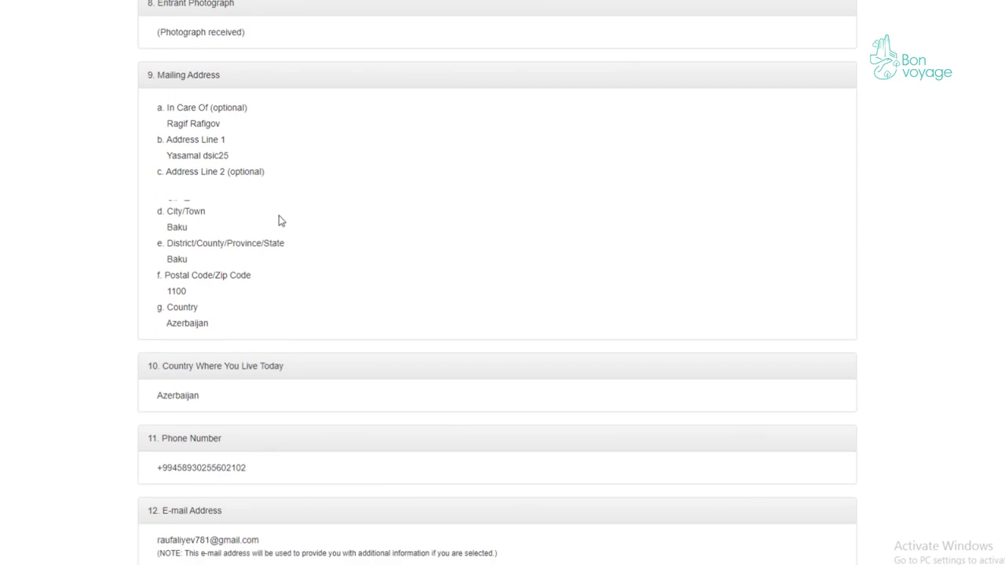
pyautogui.scroll(-10, 283, 224)
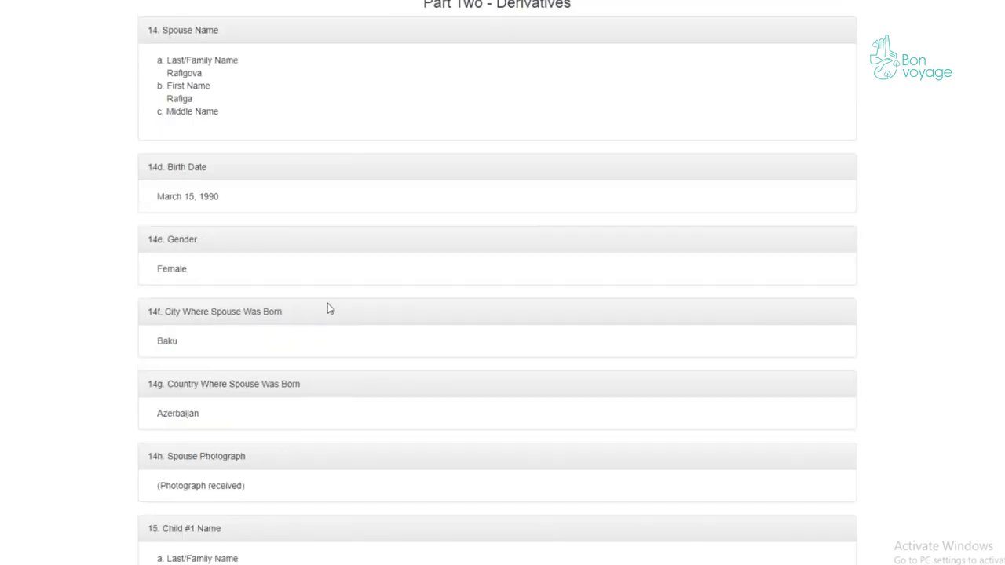
pyautogui.scroll(-8, 342, 338)
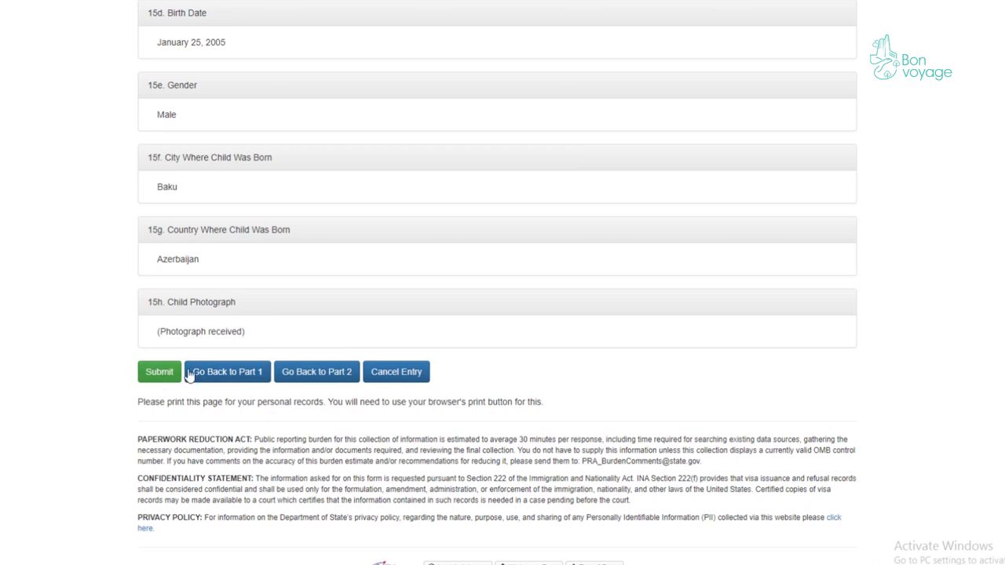
pyautogui.scroll(13, 353, 276)
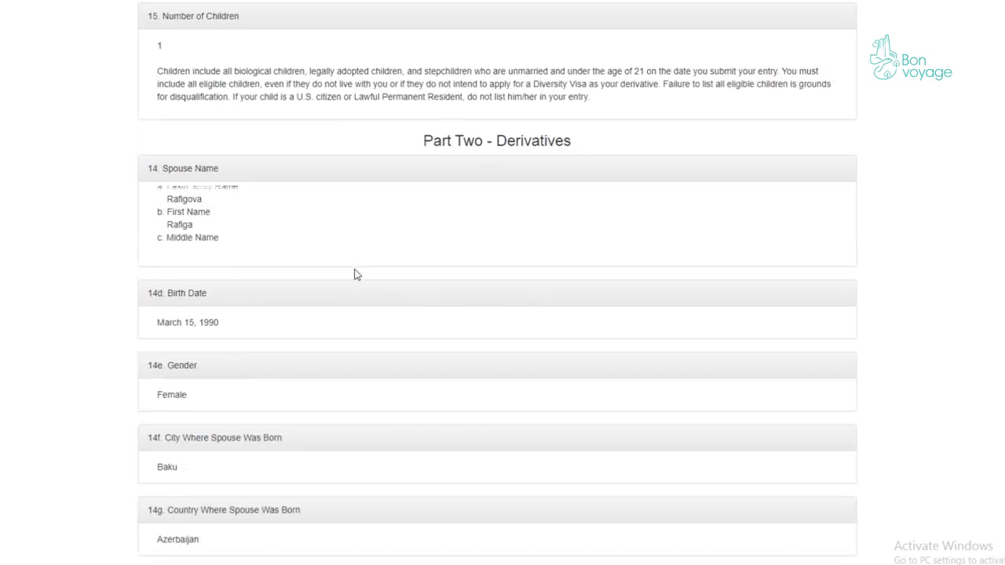
pyautogui.scroll(7, 330, 255)
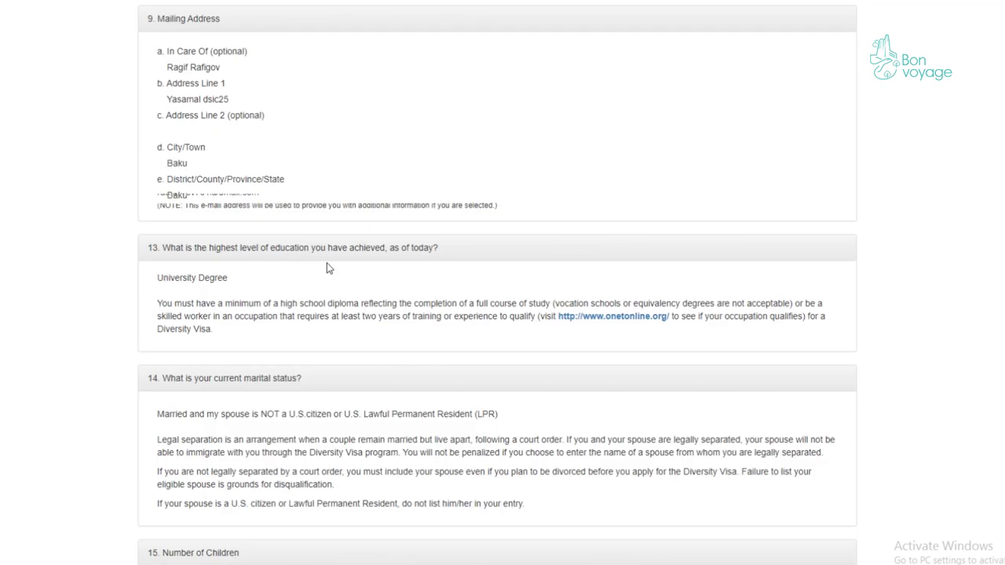
pyautogui.scroll(12, 272, 249)
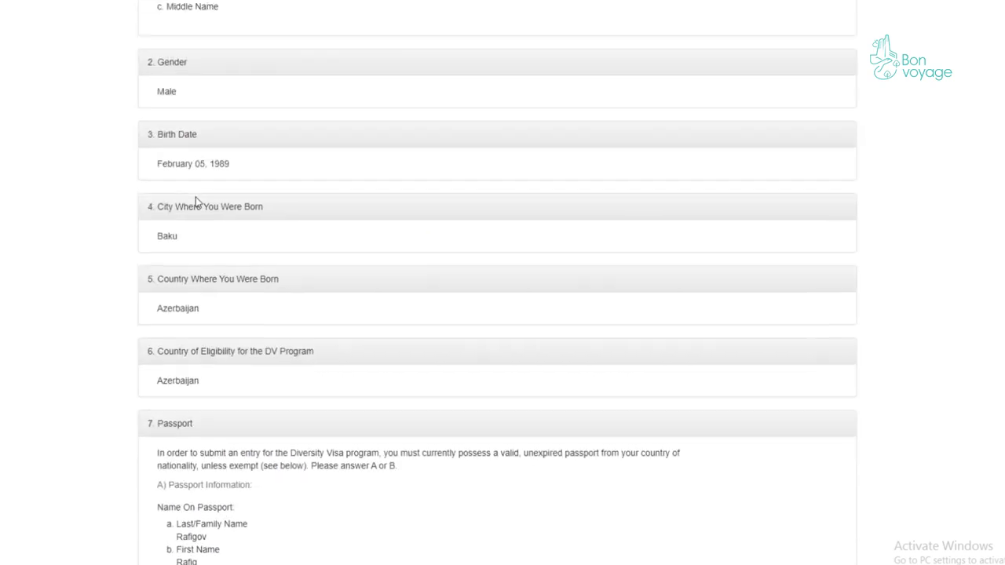
pyautogui.scroll(1, 200, 203)
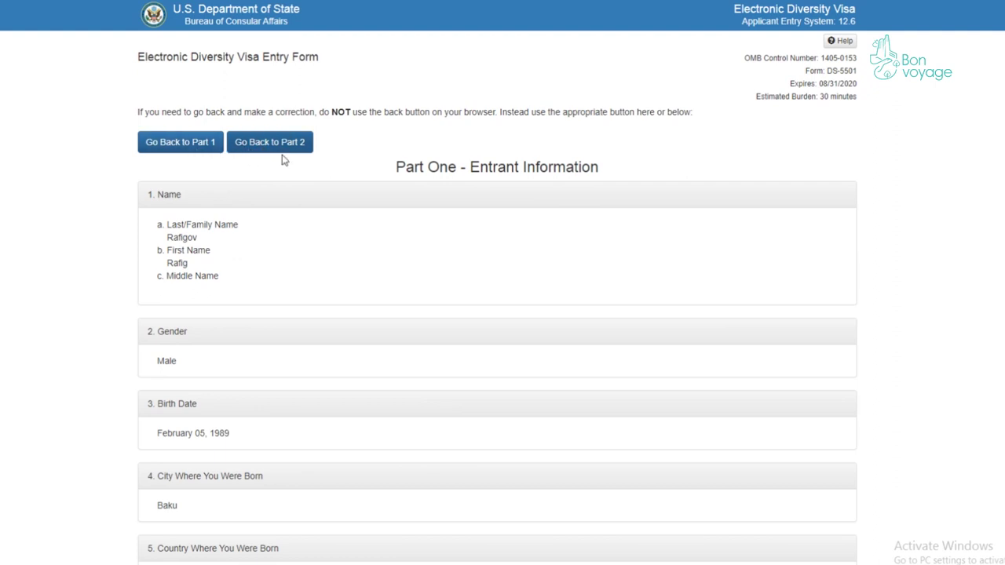
pyautogui.scroll(-3, 282, 159)
pyautogui.scroll(-15, 296, 165)
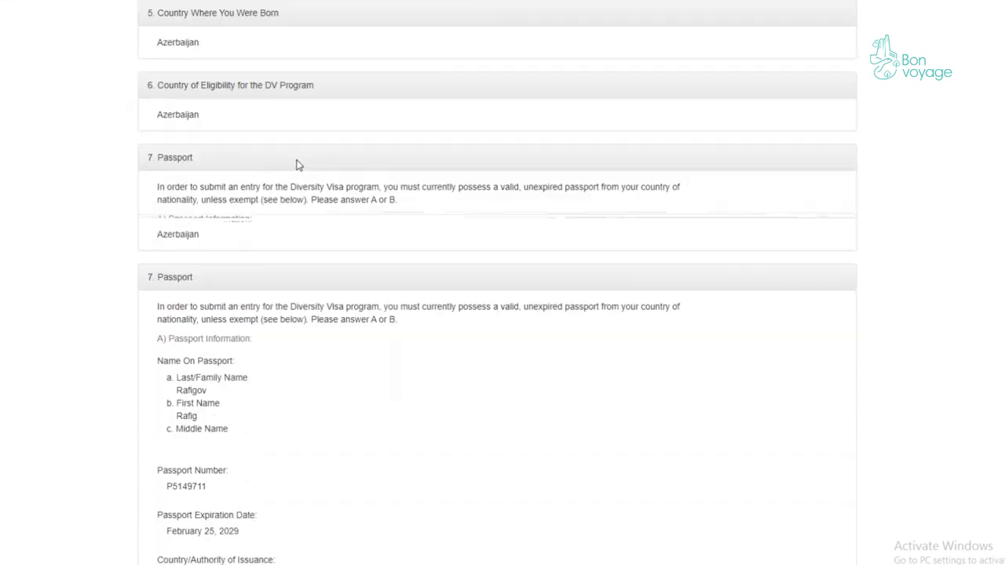
pyautogui.scroll(-15, 291, 196)
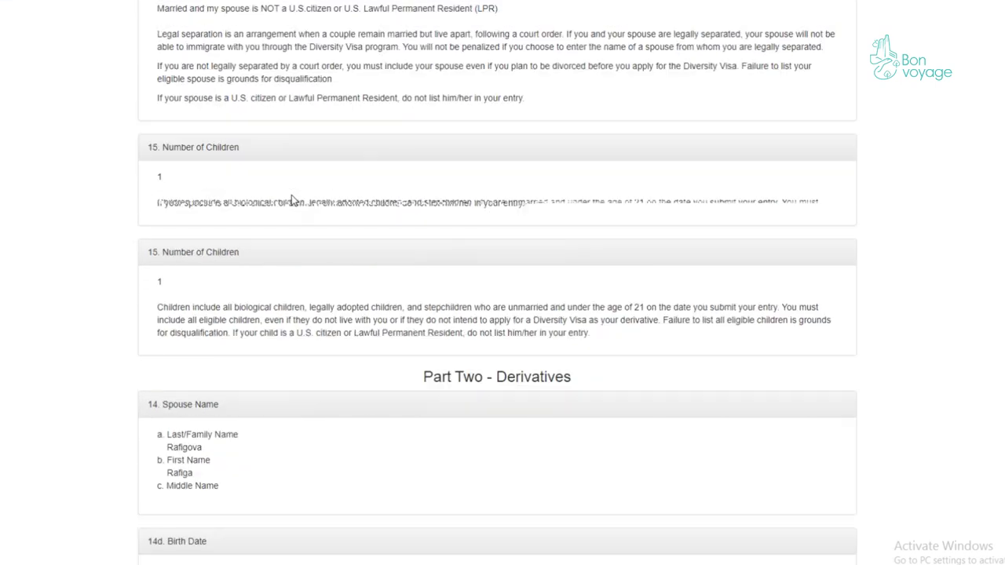
pyautogui.scroll(-3, 291, 200)
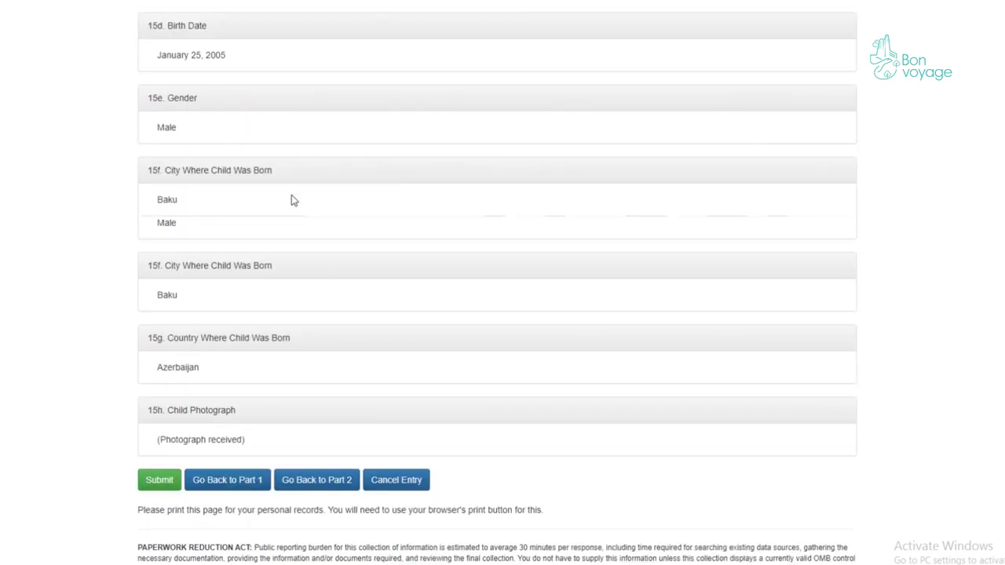
# - Submit the DV-2021 entry, then highlight the entrant name and confirmation number for copying
pyautogui.click(157, 374)
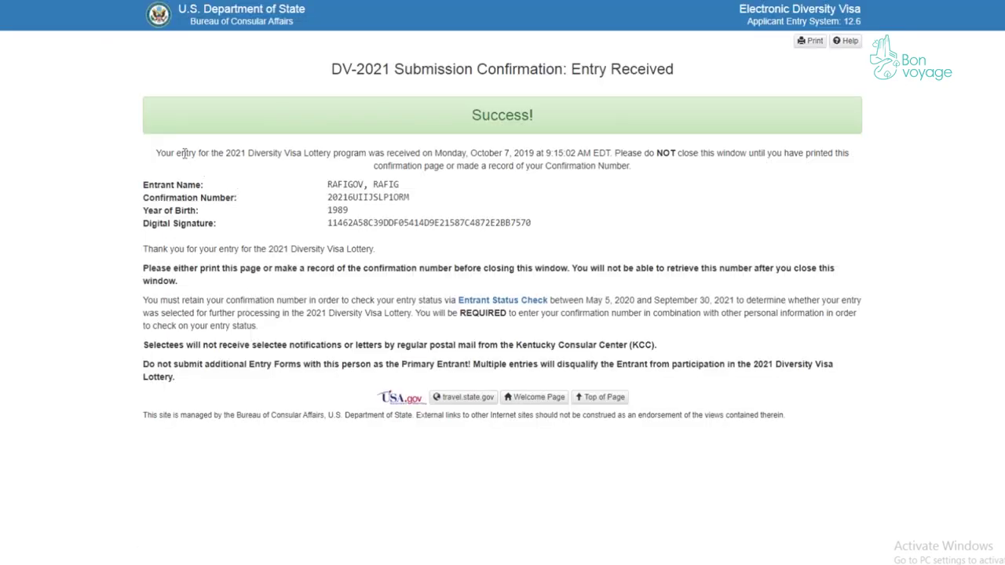
pyautogui.moveTo(140, 188); pyautogui.dragTo(223, 188)
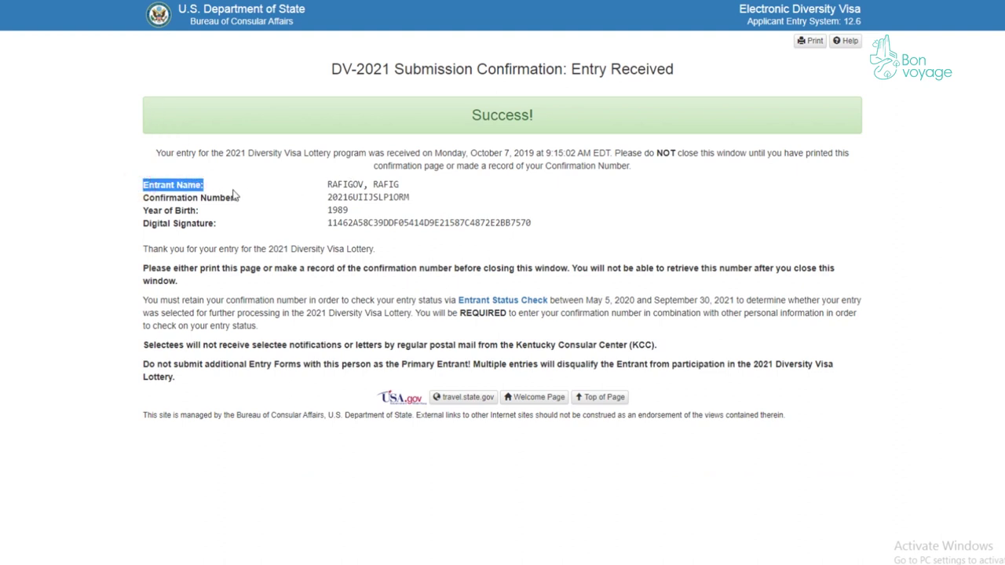
pyautogui.moveTo(139, 198); pyautogui.dragTo(251, 204)
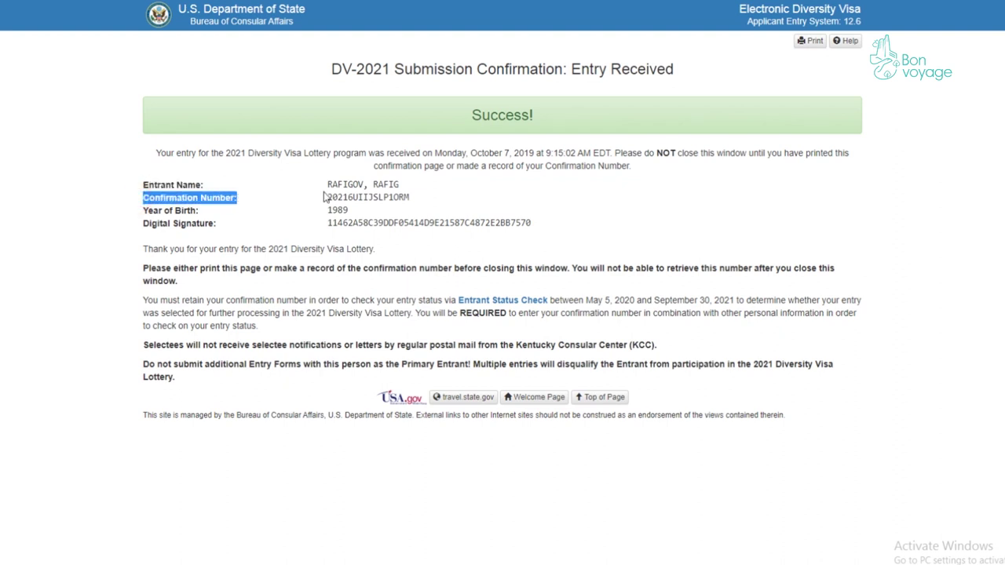
pyautogui.moveTo(329, 196); pyautogui.dragTo(414, 202)
pyautogui.rightClick(391, 200)
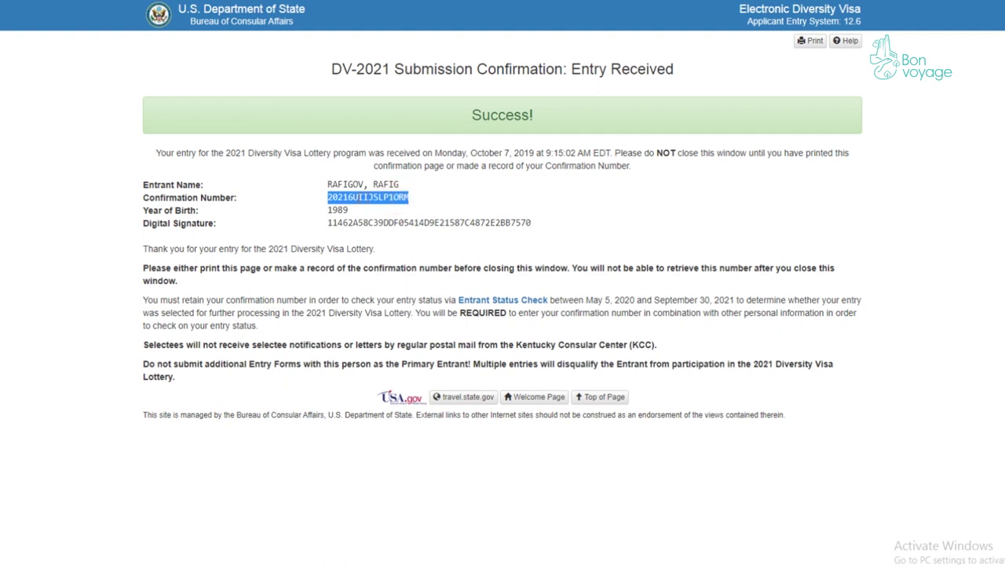